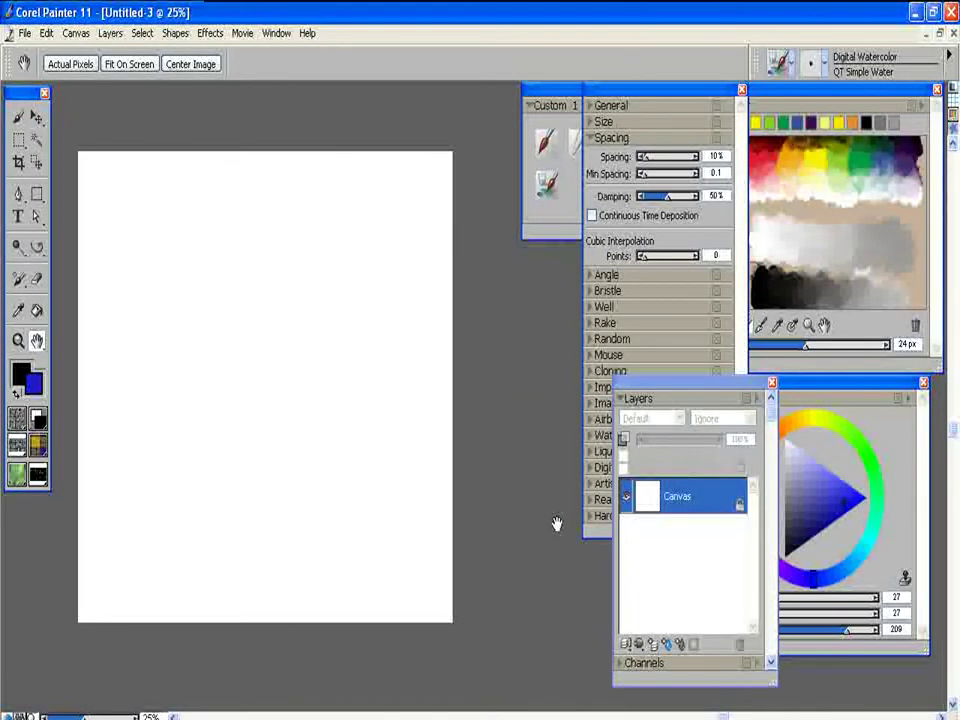
Shift the Layers palette slightly left over the colour panel and bring the Custom 1 brush palette forward
drag(728, 387, 696, 392)
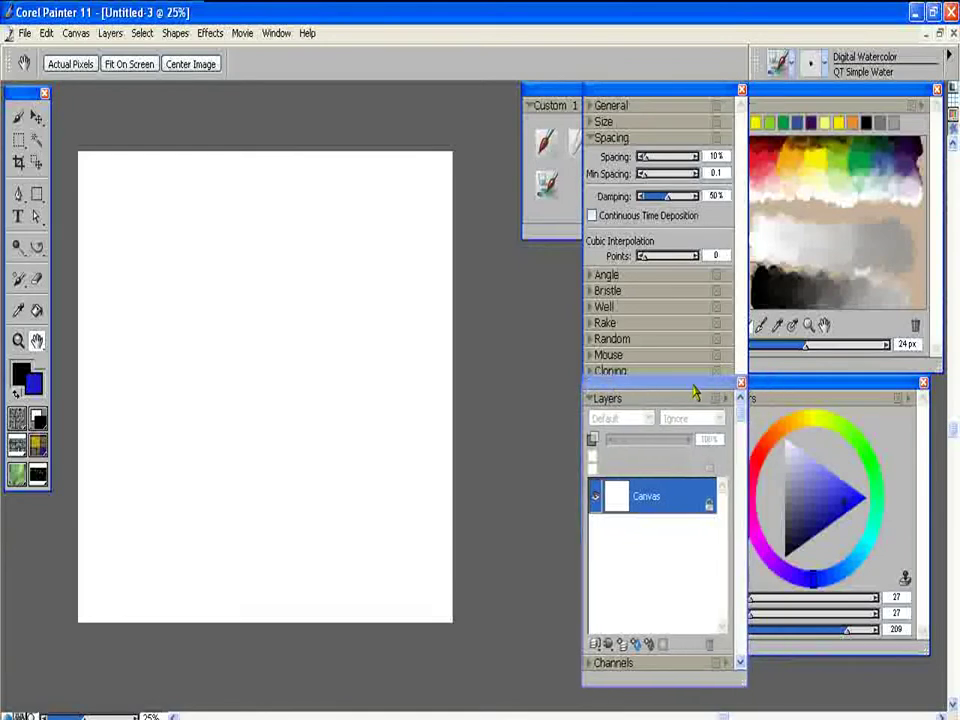
click(707, 380)
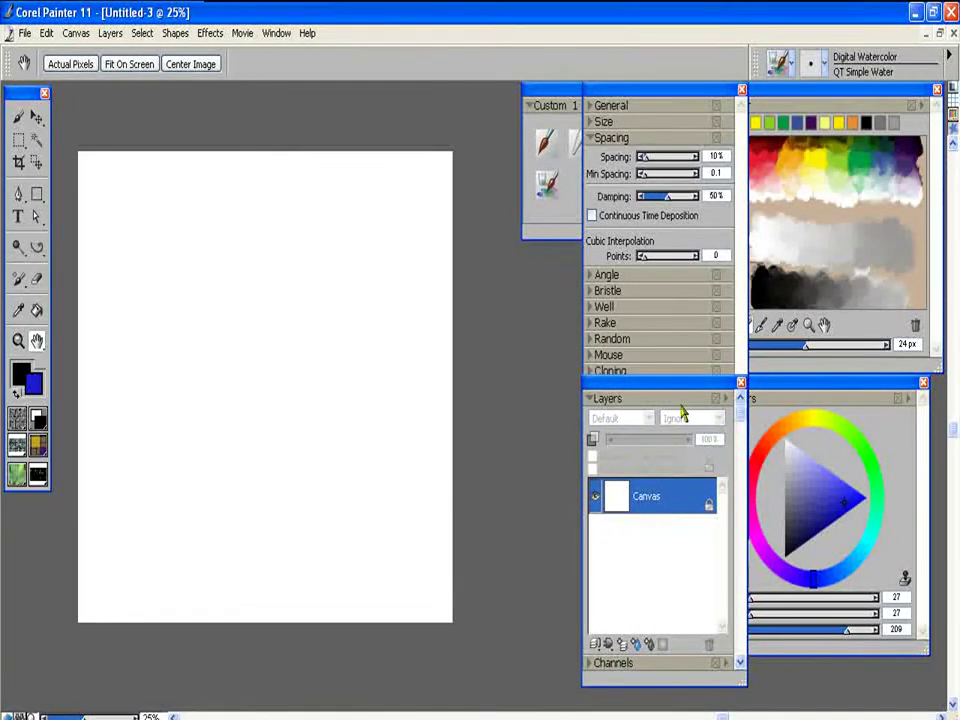
click(557, 92)
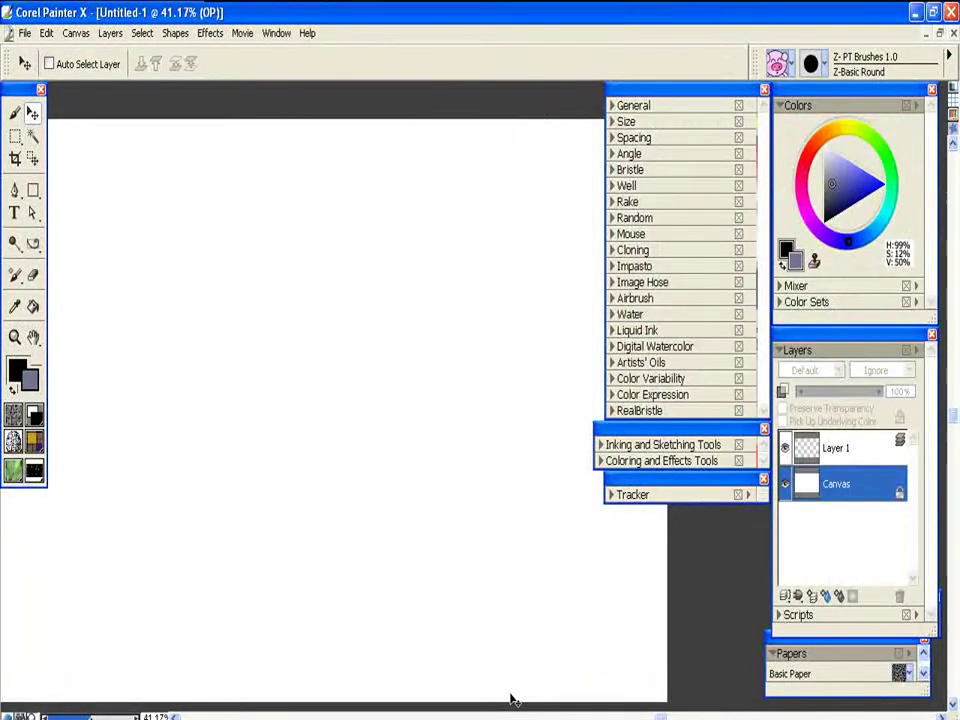
Float the Layers palette mid-screen and delete Layer 1, leaving only Canvas
drag(842, 332, 471, 242)
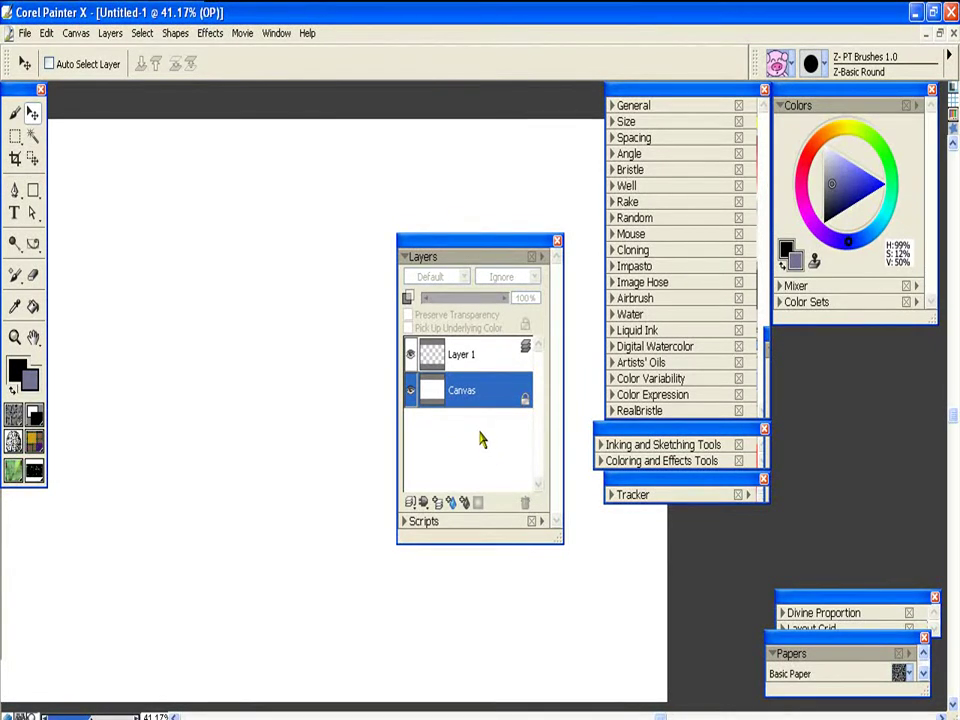
click(506, 358)
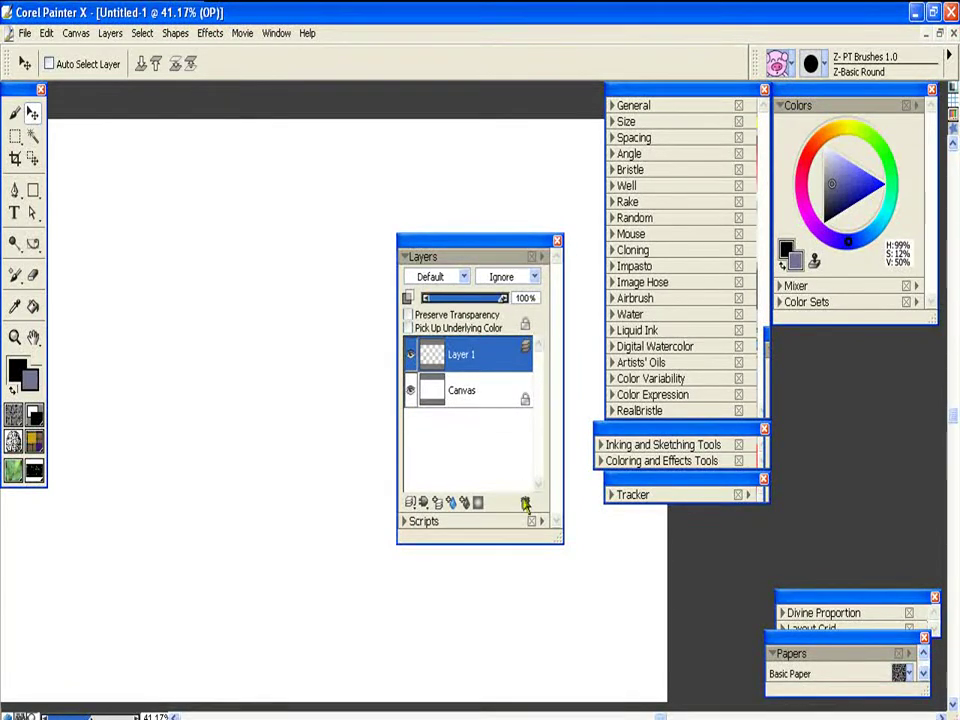
key(Delete)
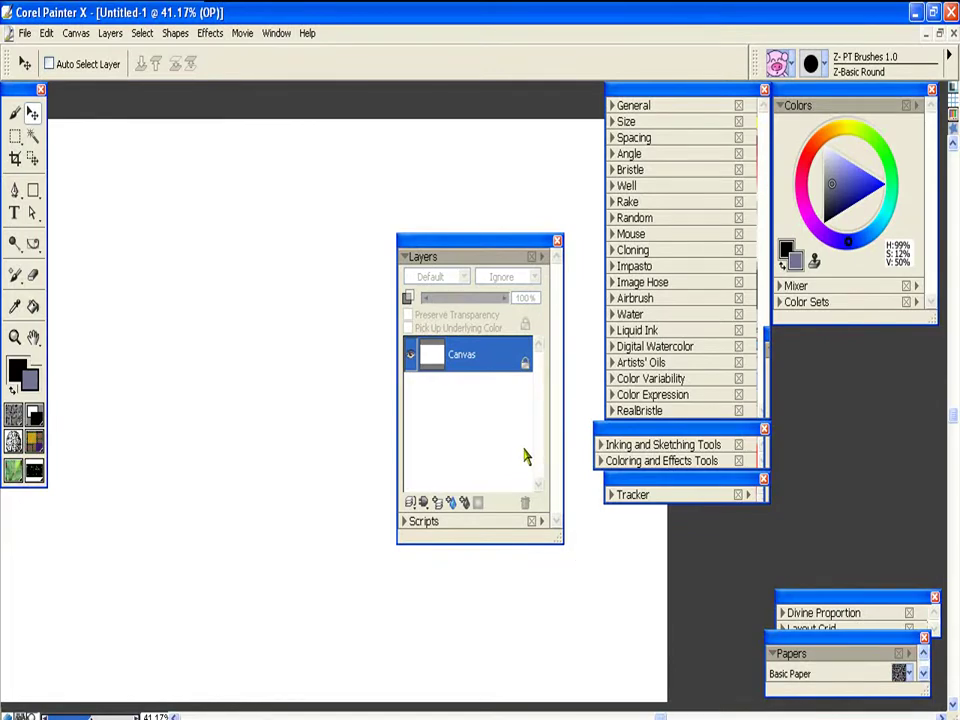
Reposition the Layers palette, dock it above the Scripts palette, and lengthen it
drag(454, 256, 223, 235)
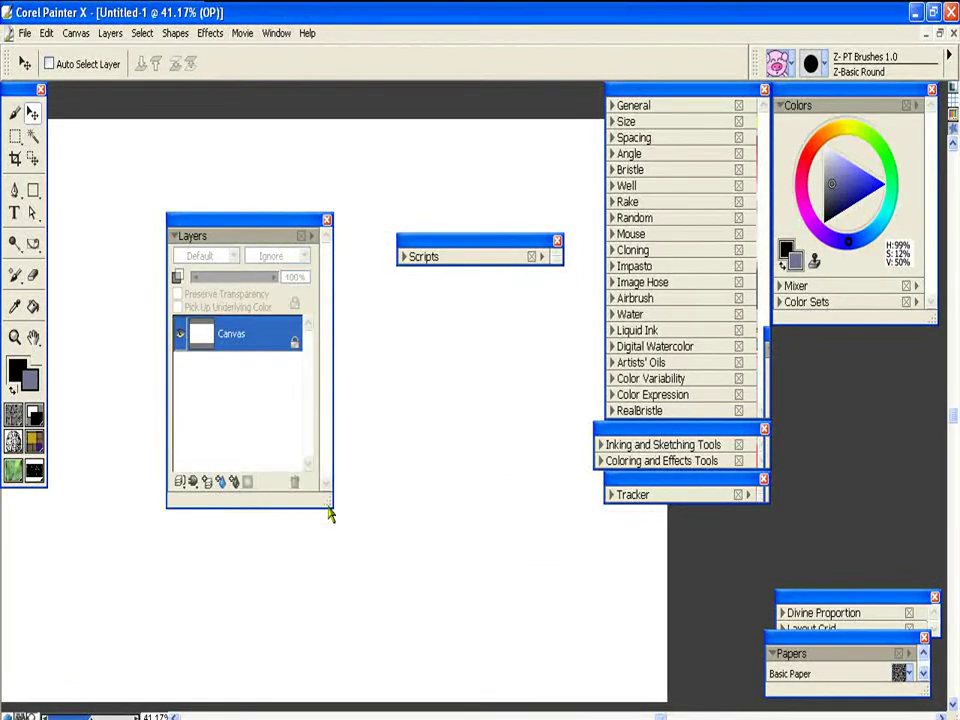
drag(332, 512, 376, 687)
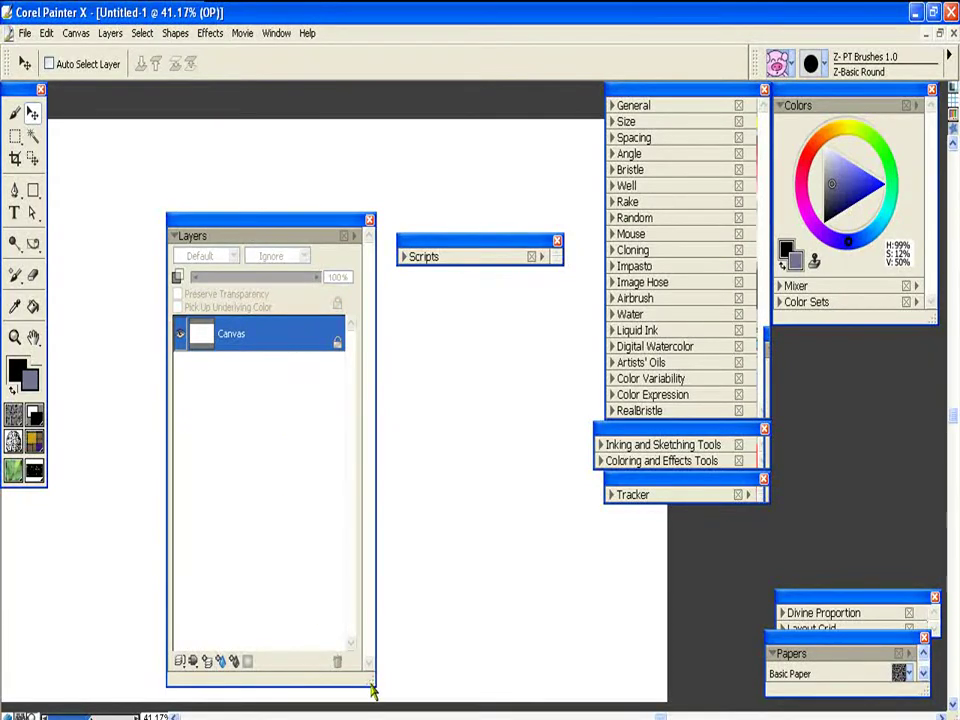
drag(372, 690, 331, 505)
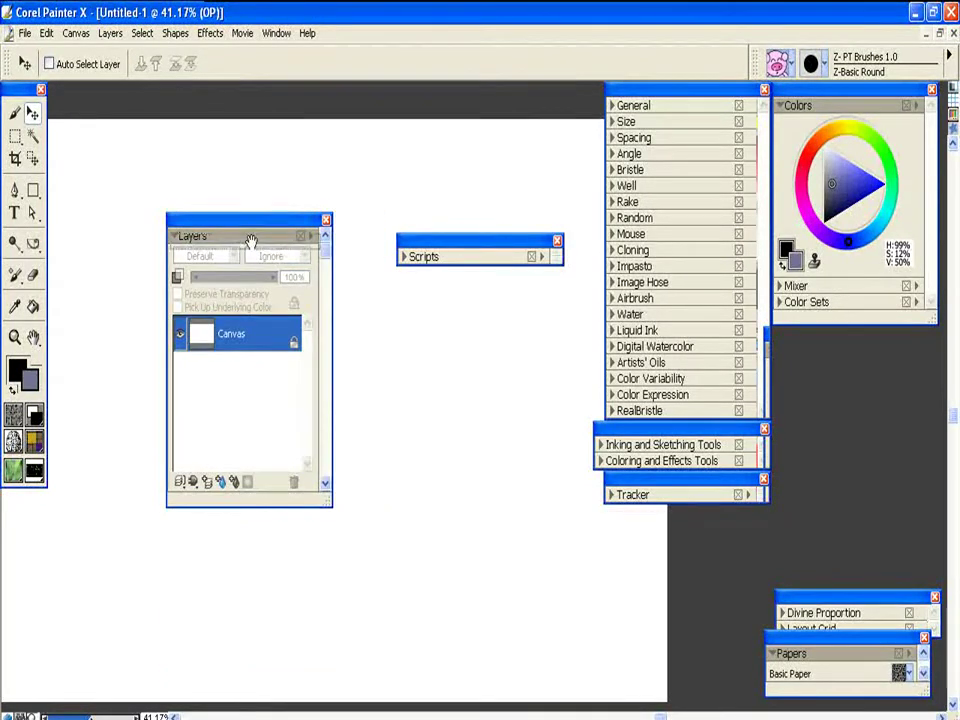
drag(250, 242, 486, 248)
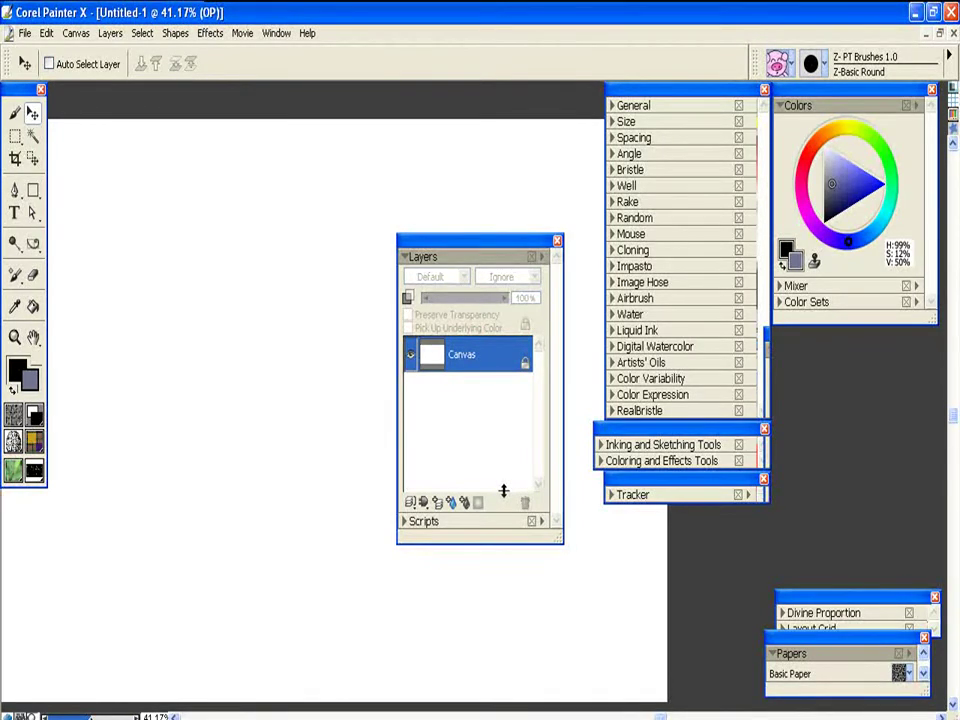
drag(503, 490, 506, 632)
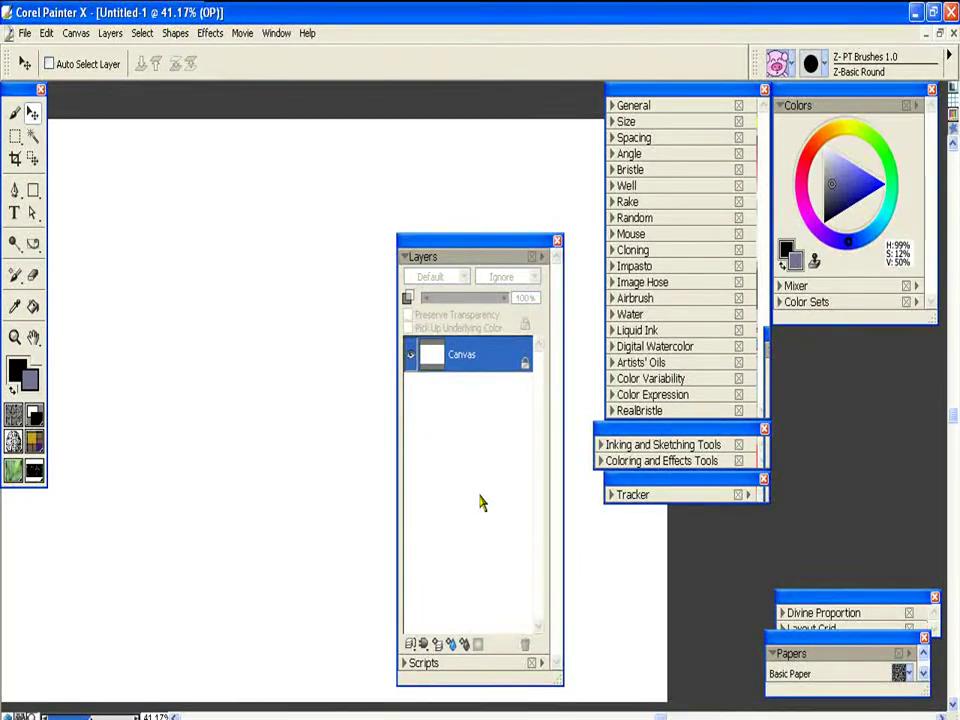
Add Layers 1–7 with Ctrl+Shift+N, plus a new Liquid Ink Layer 1
key(ctrl+shift+n)
key(ctrl+shift+n)
key(ctrl+shift+n)
key(ctrl+shift+n)
key(ctrl+shift+n)
key(ctrl+shift+n)
key(ctrl+shift+n)
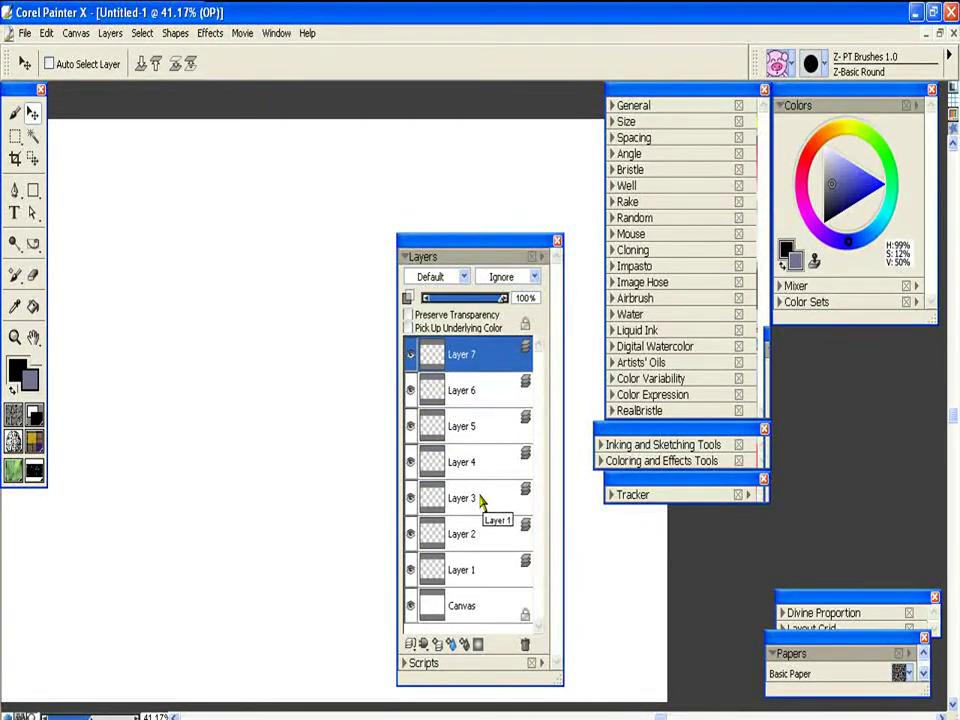
click(541, 257)
click(544, 259)
Switch layer thumbnails between medium and small, ending on small thumbnails
click(534, 257)
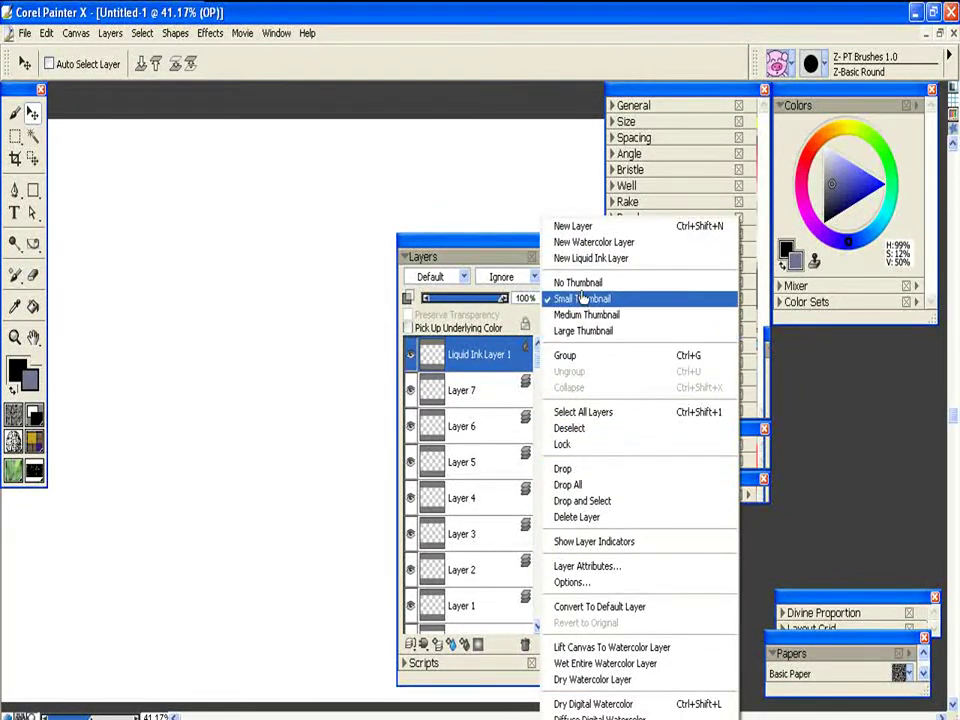
click(580, 318)
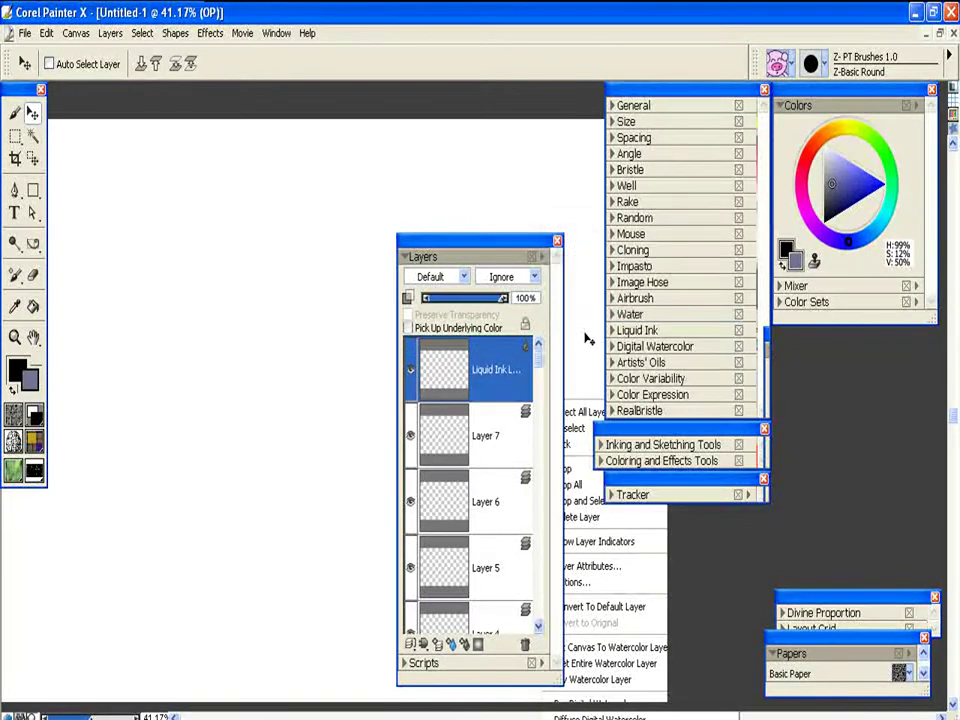
click(546, 258)
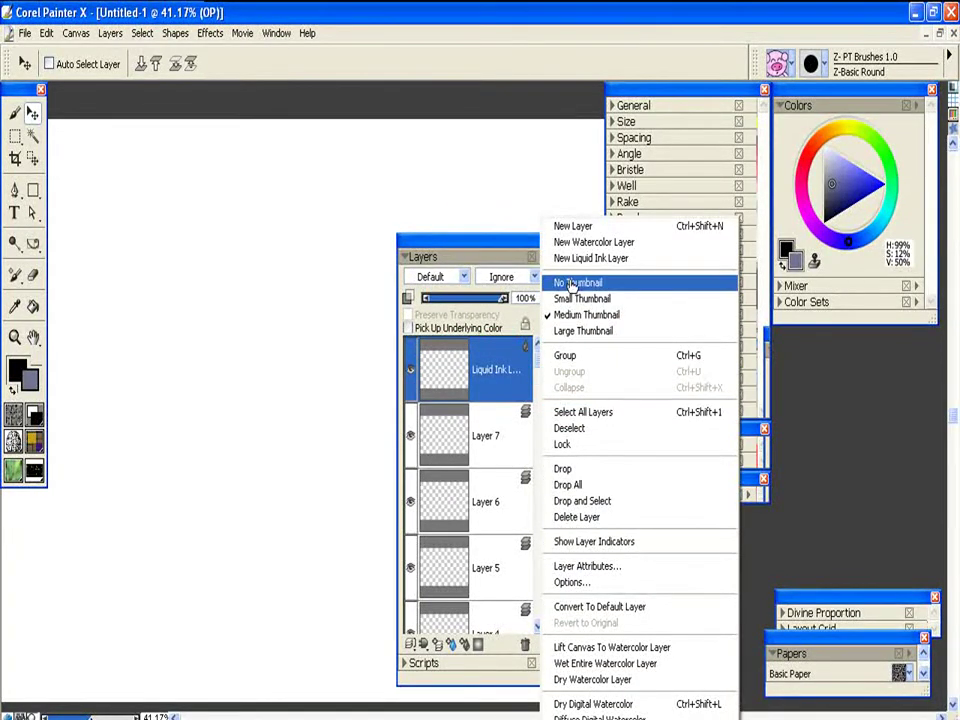
click(568, 299)
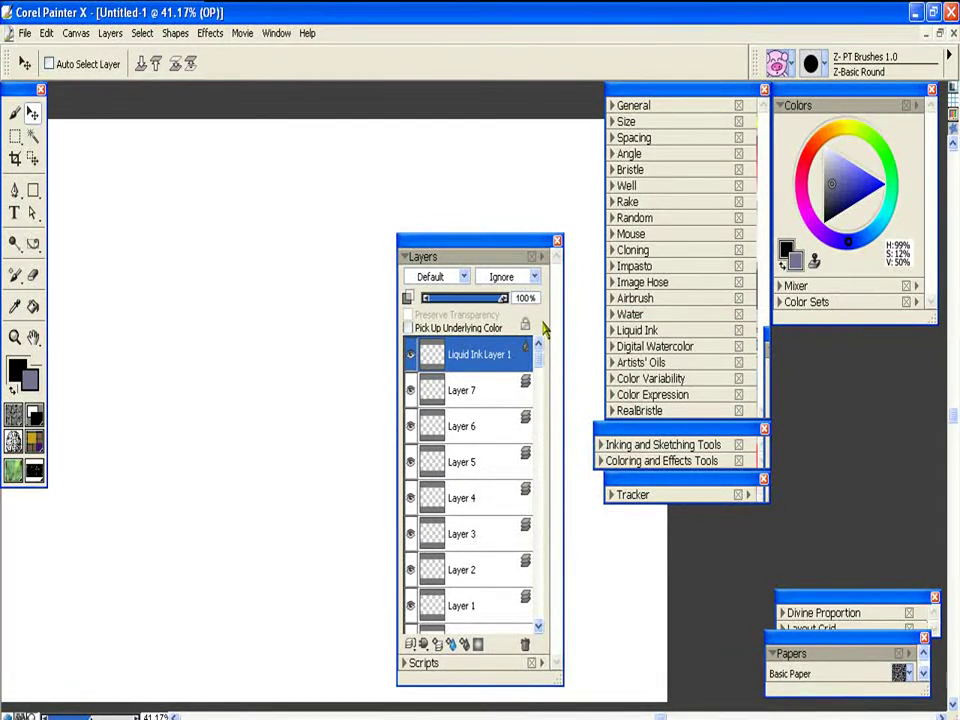
click(541, 257)
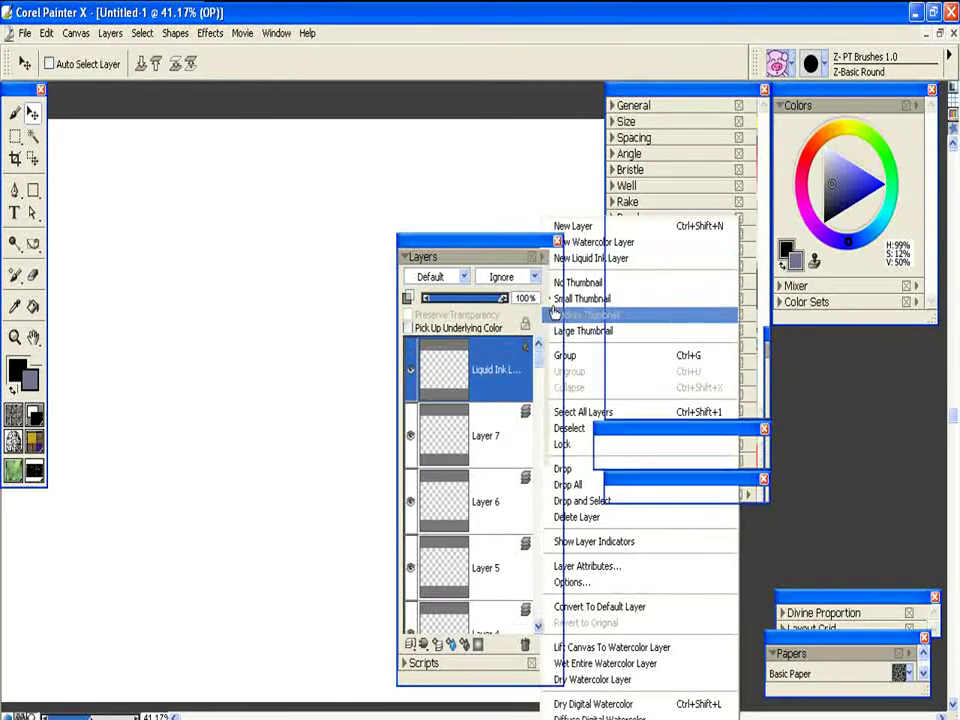
click(586, 314)
click(541, 258)
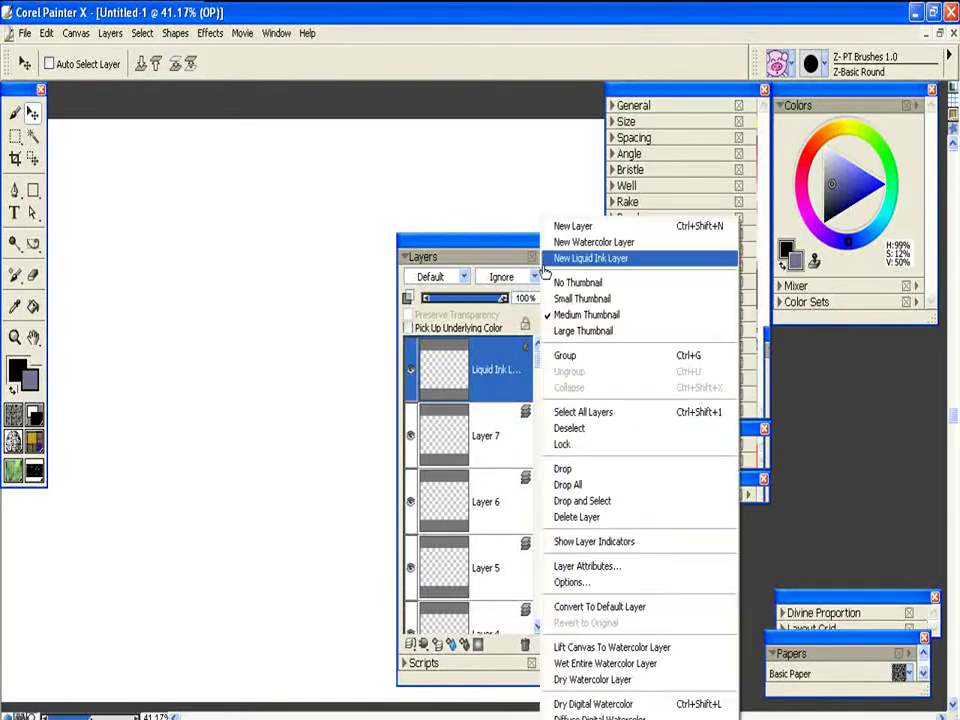
click(578, 298)
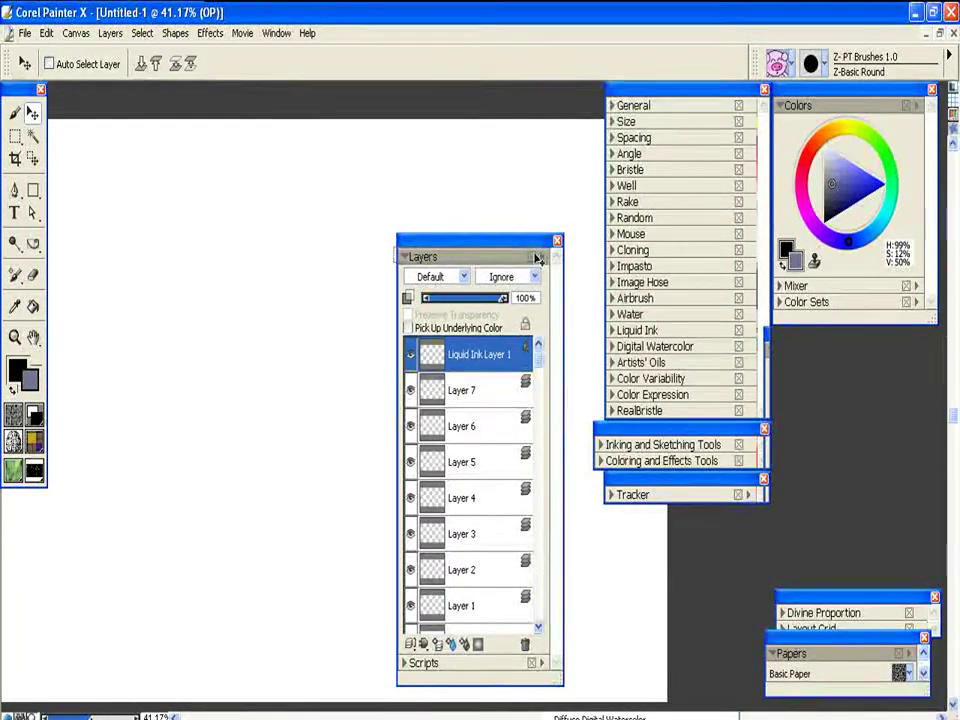
Drop Liquid Ink Layer 1, then Drop All remaining layers, and shift the palette right
click(541, 257)
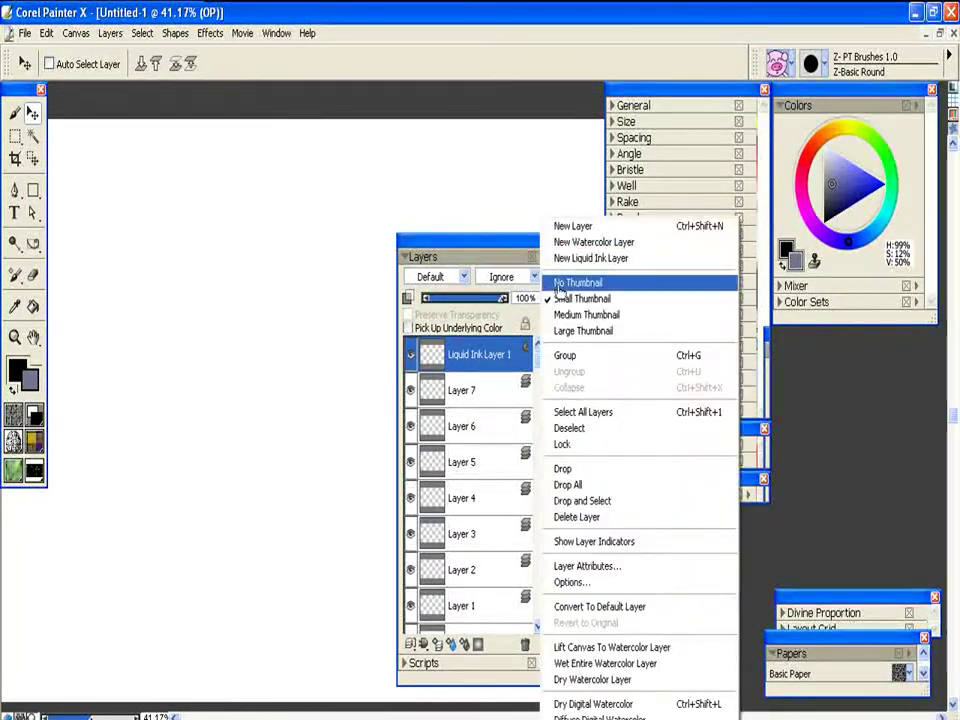
click(604, 470)
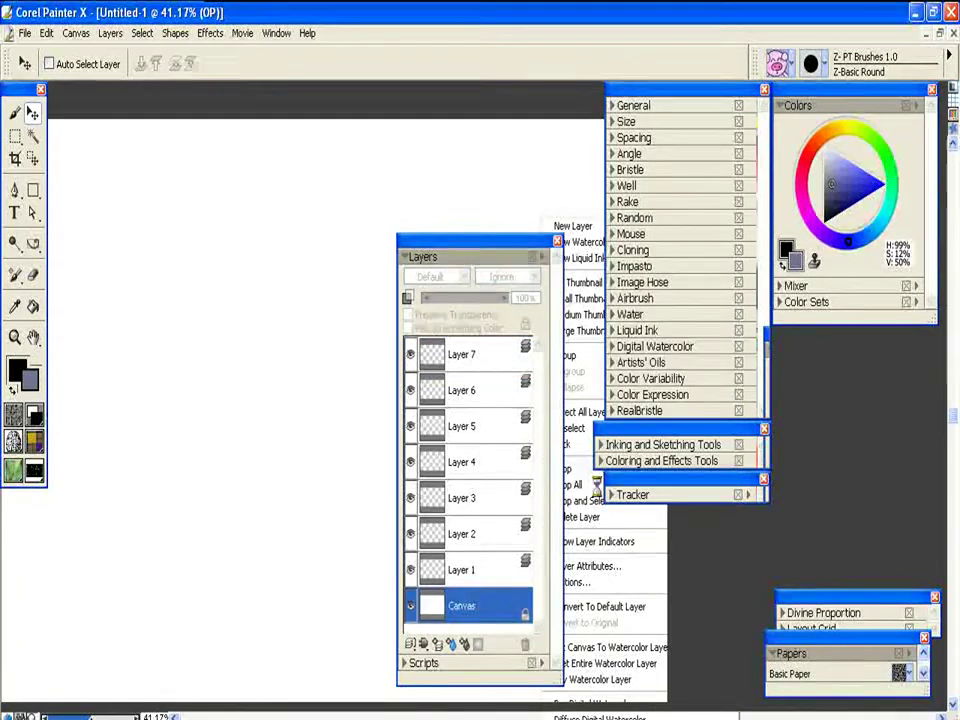
click(541, 257)
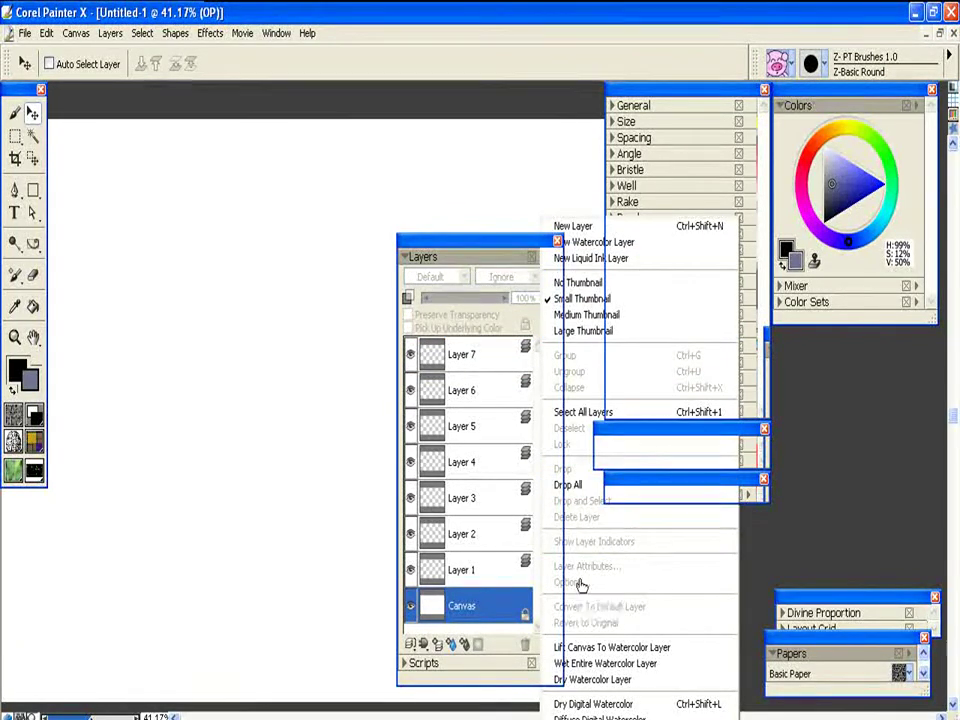
click(621, 484)
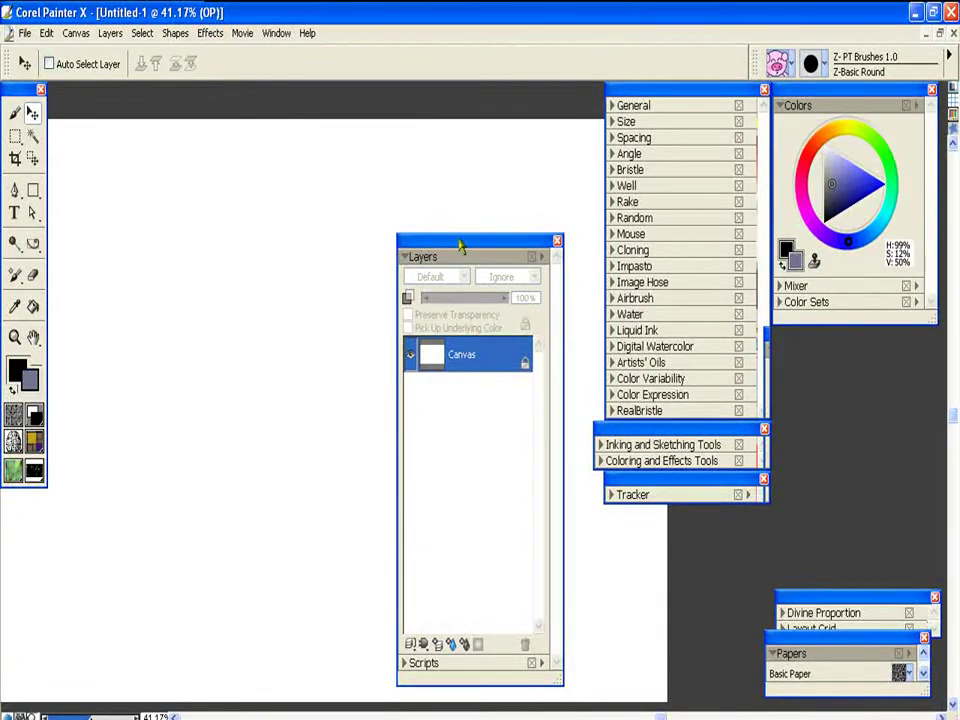
drag(478, 246, 614, 236)
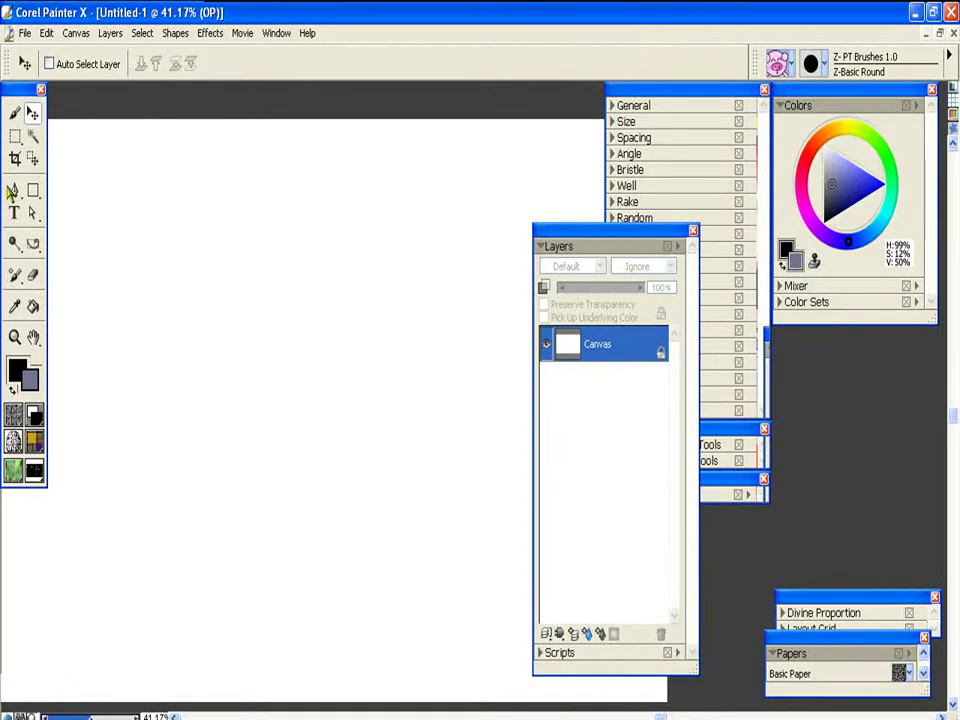
Pick dark navy in the Colors triangle, deselect the Canvas layer, and choose the Brush tool
click(836, 211)
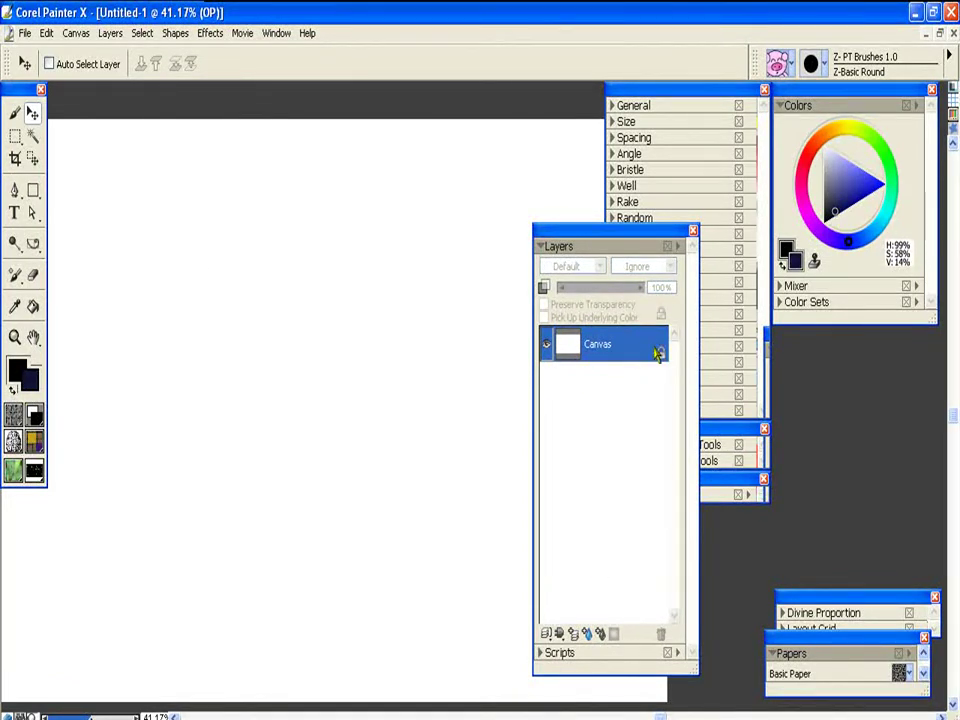
click(661, 377)
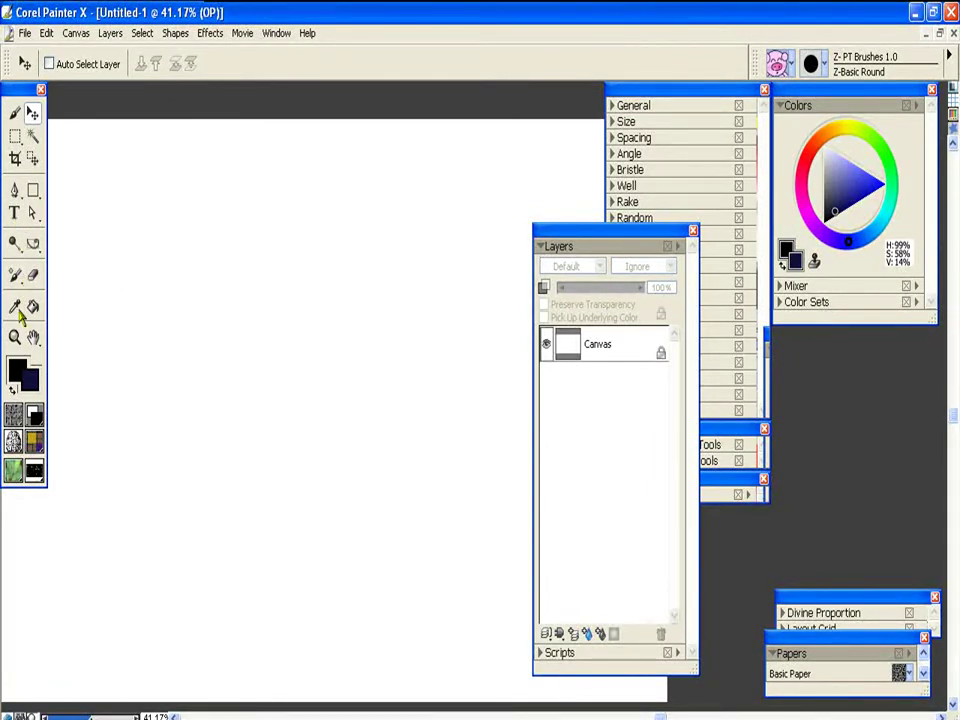
click(15, 112)
Paint a navy wavy mouth and two oval eyes, then lift the canvas onto Watercolor Layer 1
mouse_move(400, 425)
mouse_down()
mouse_move(380, 483)
mouse_move(318, 463)
mouse_move(300, 493)
mouse_move(243, 503)
mouse_move(208, 381)
mouse_up()
drag(262, 278, 278, 328)
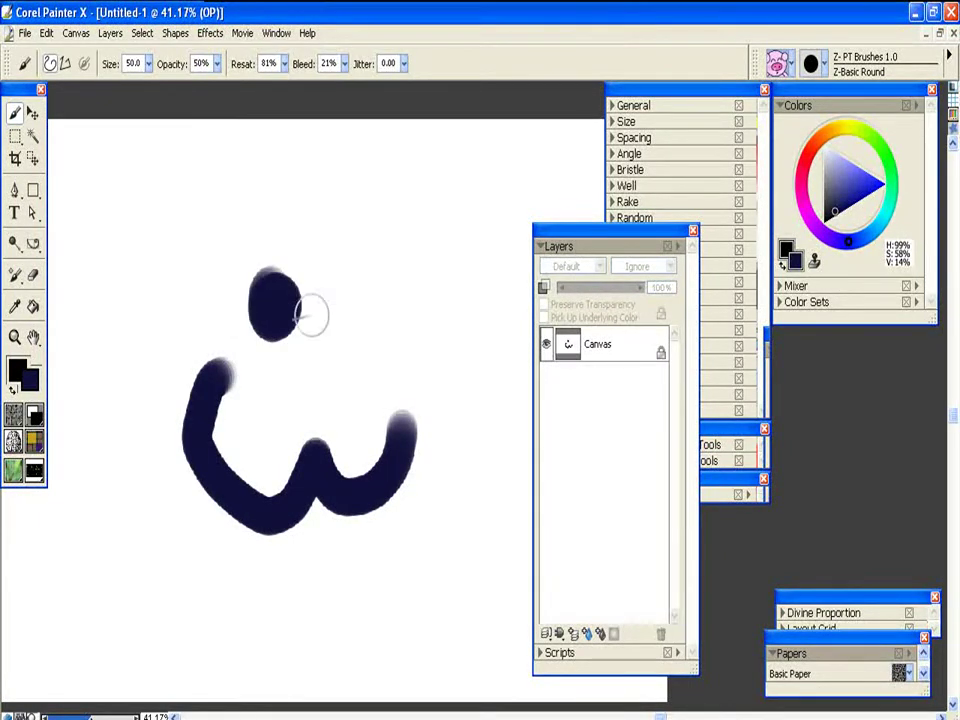
mouse_move(345, 285)
mouse_down()
mouse_move(362, 300)
mouse_move(345, 318)
mouse_up()
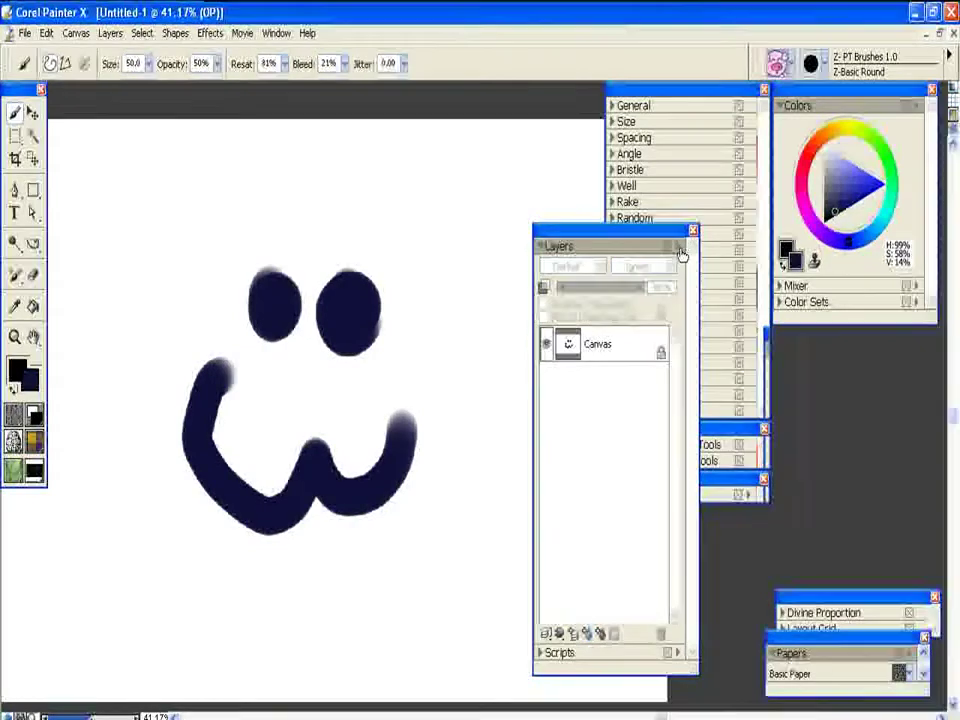
click(678, 248)
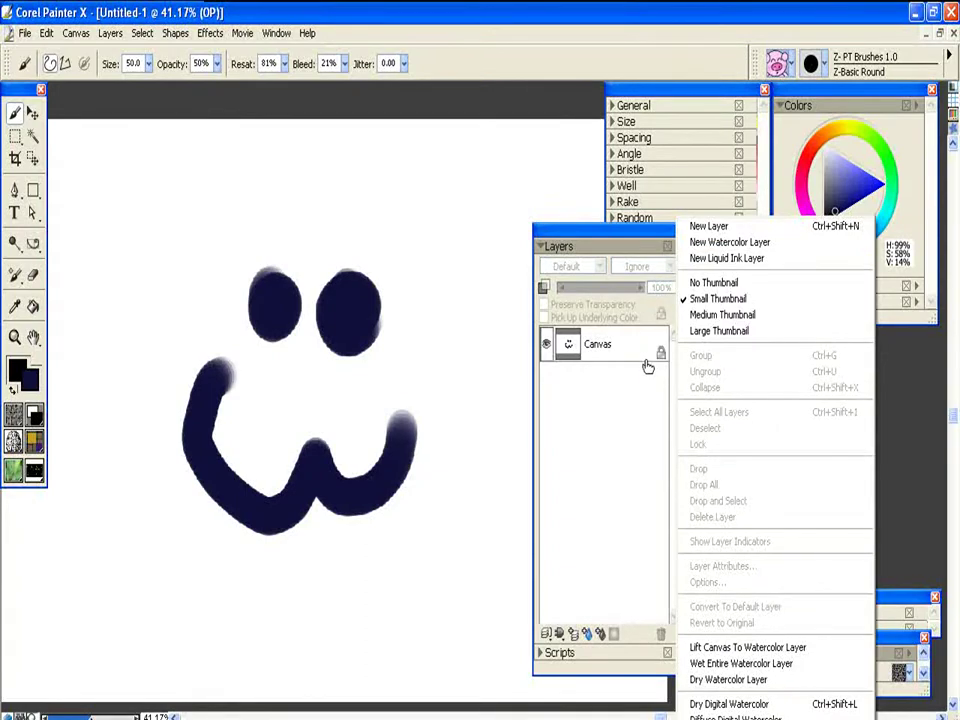
click(705, 647)
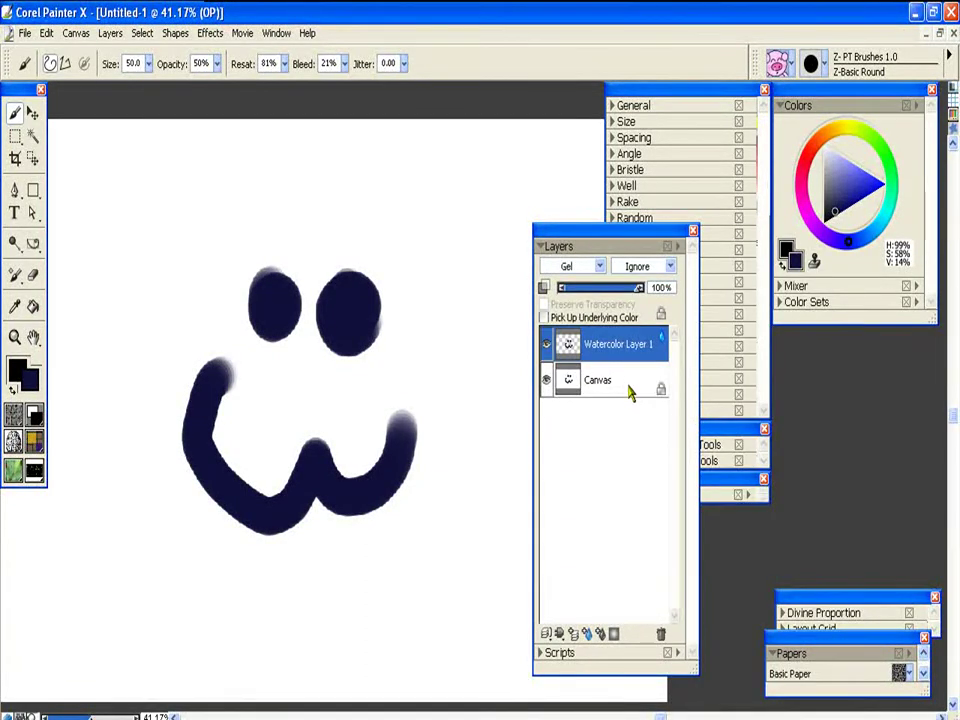
click(621, 388)
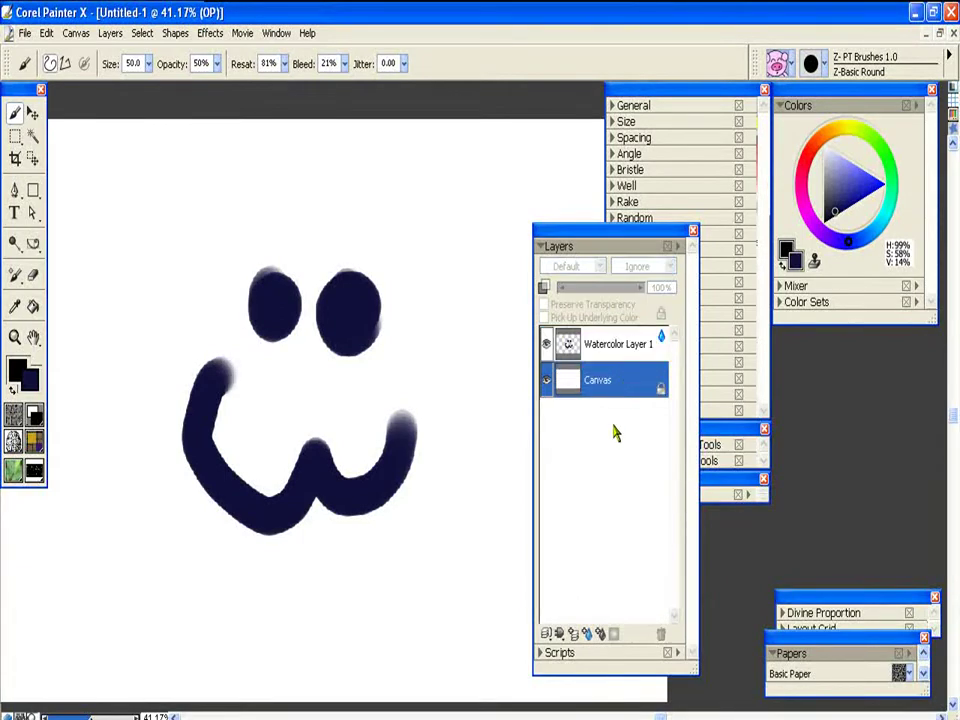
click(546, 343)
click(546, 343)
click(636, 350)
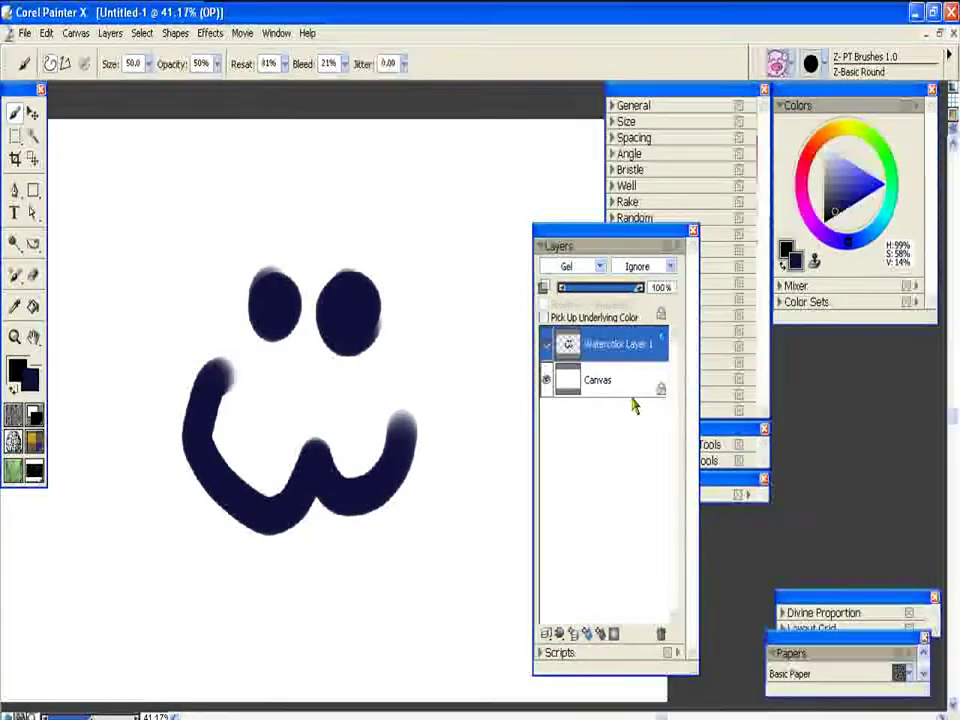
Drop Watercolor Layer 1 into the canvas, select all, and lift it onto a new Layer 1
key(ctrl+shift+d)
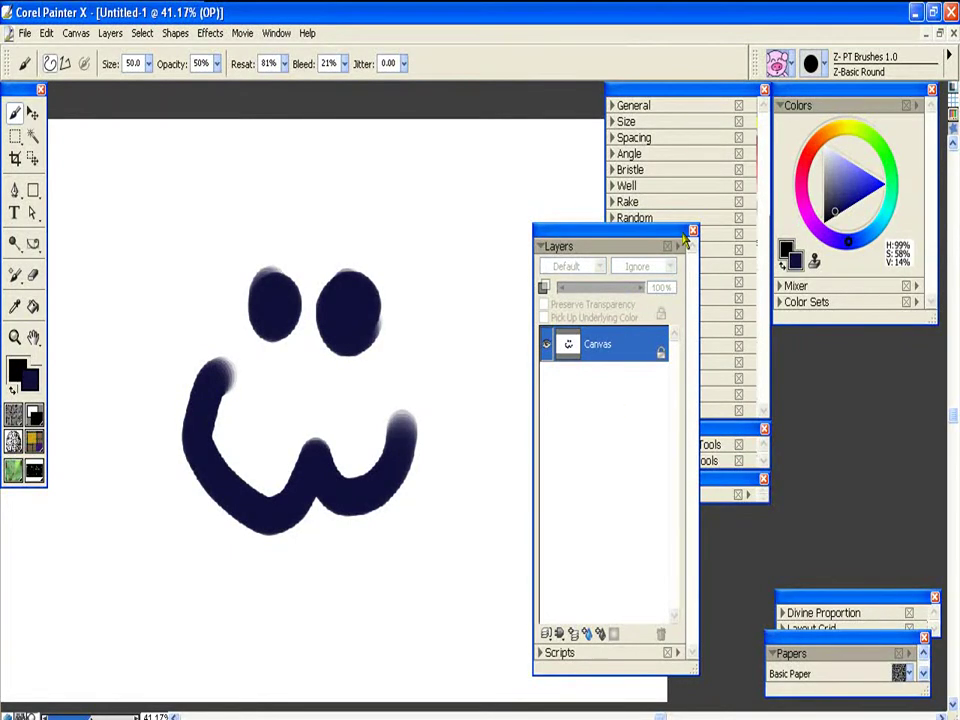
key(n)
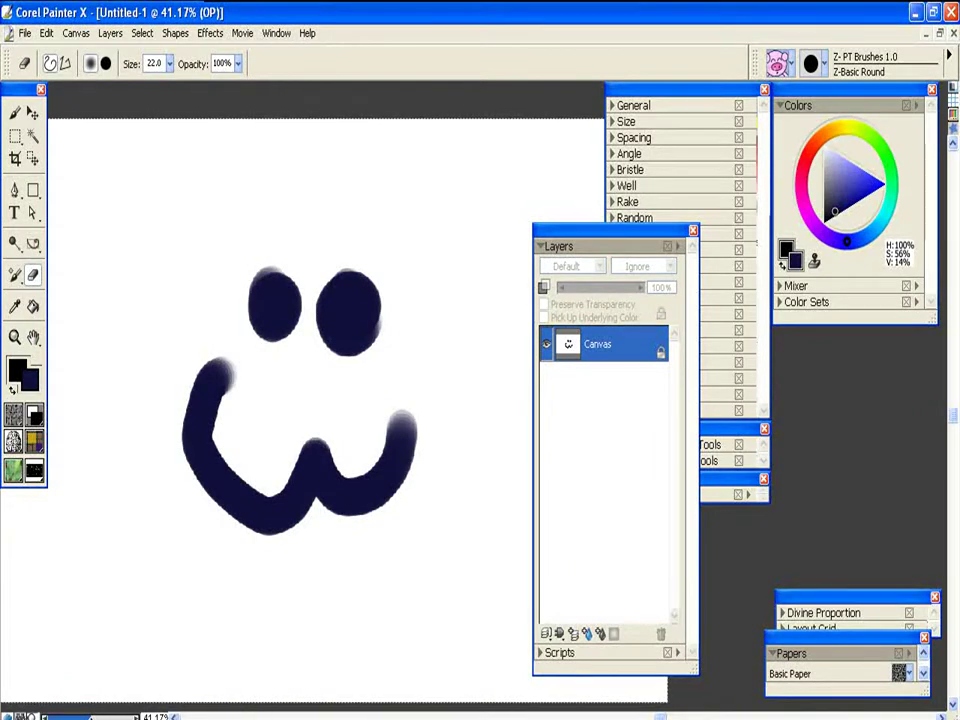
key(ctrl+shift+n)
key(f)
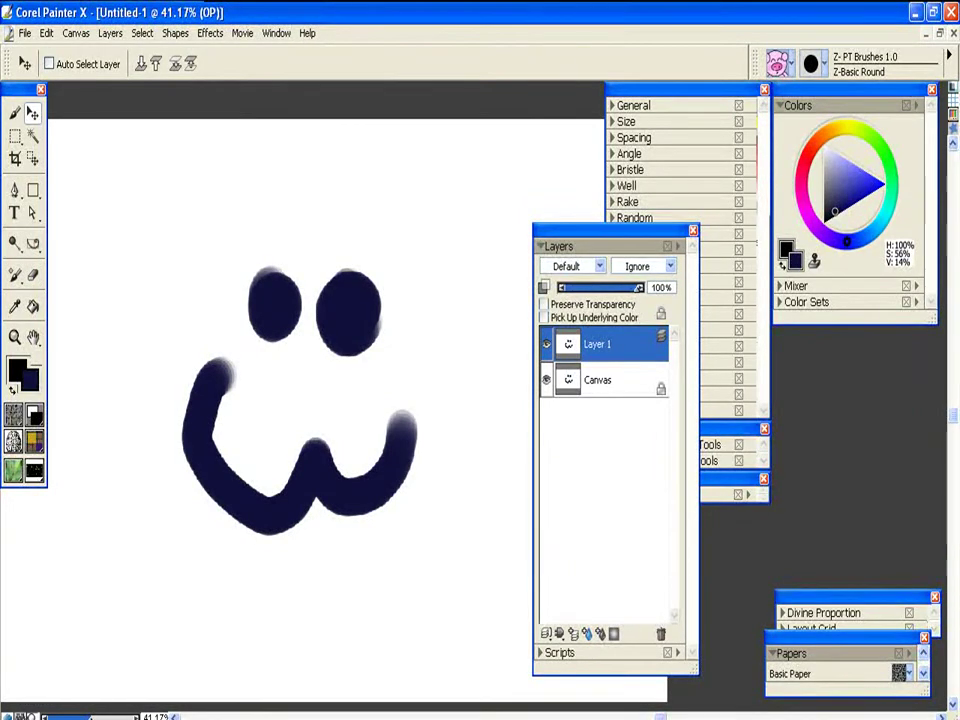
key(b)
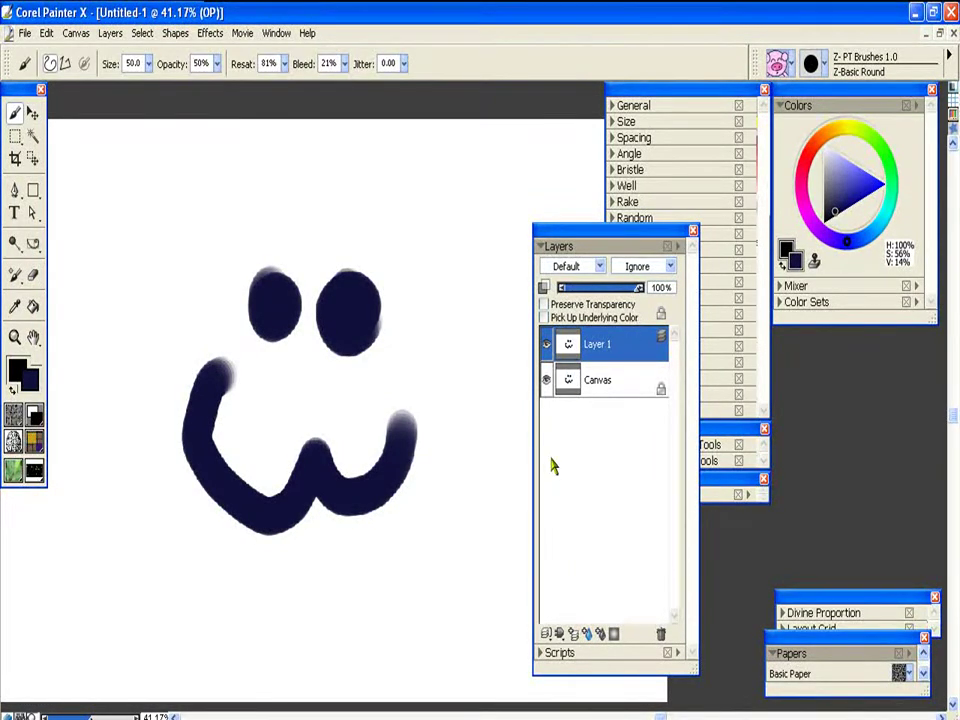
Select the Canvas and toggle Layer 1 and Canvas visibility to check each
click(617, 383)
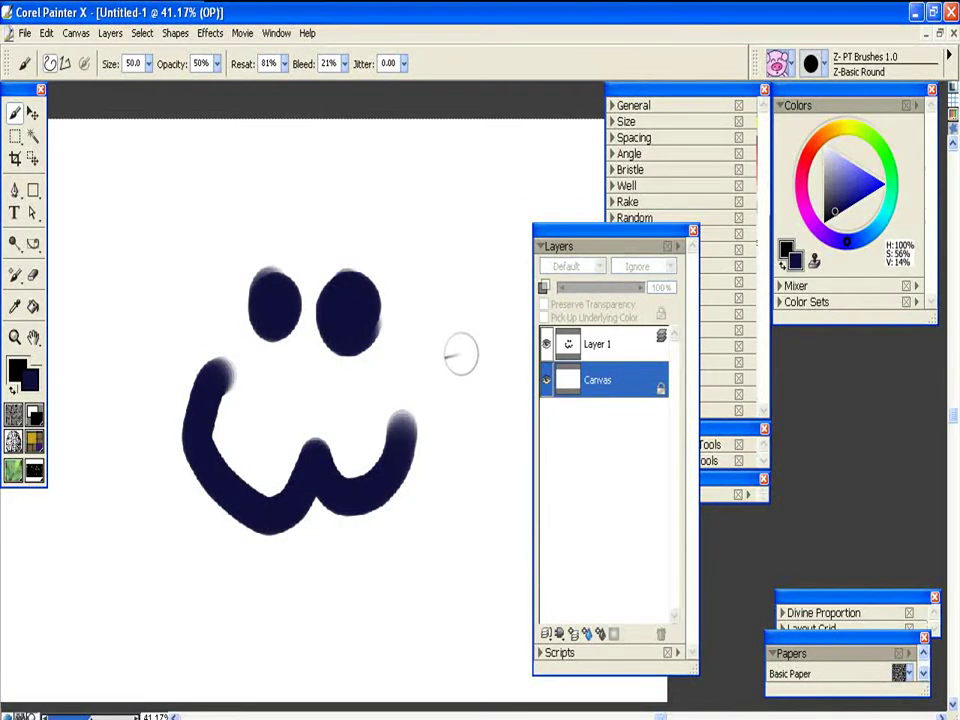
click(546, 344)
click(546, 380)
click(546, 380)
click(546, 344)
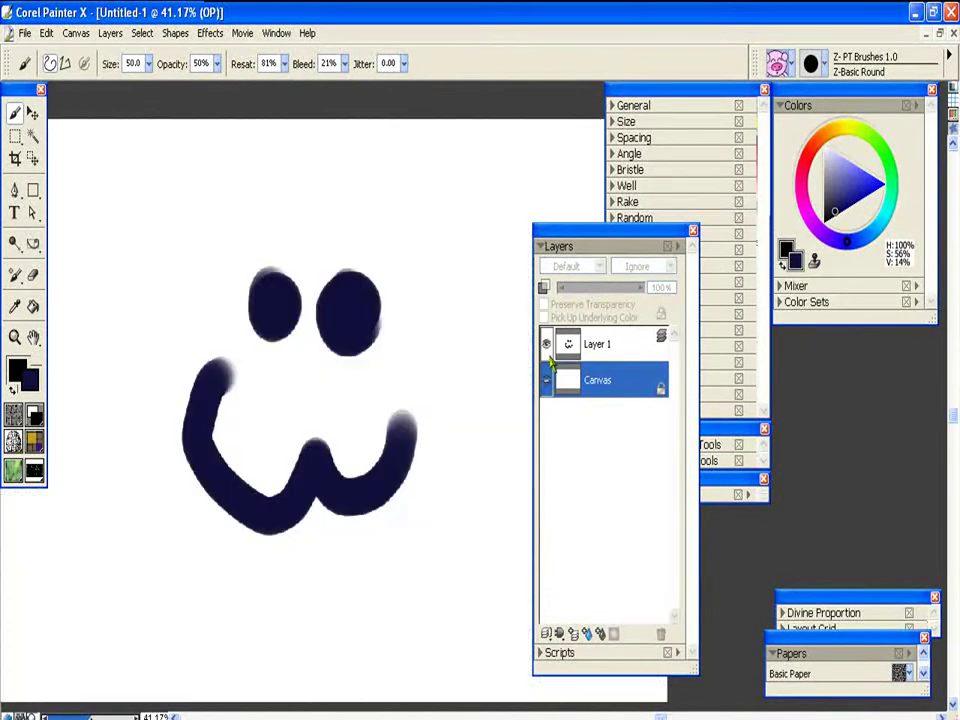
Set Layer 1's composite method to Gel and confirm both layers are visible
click(592, 344)
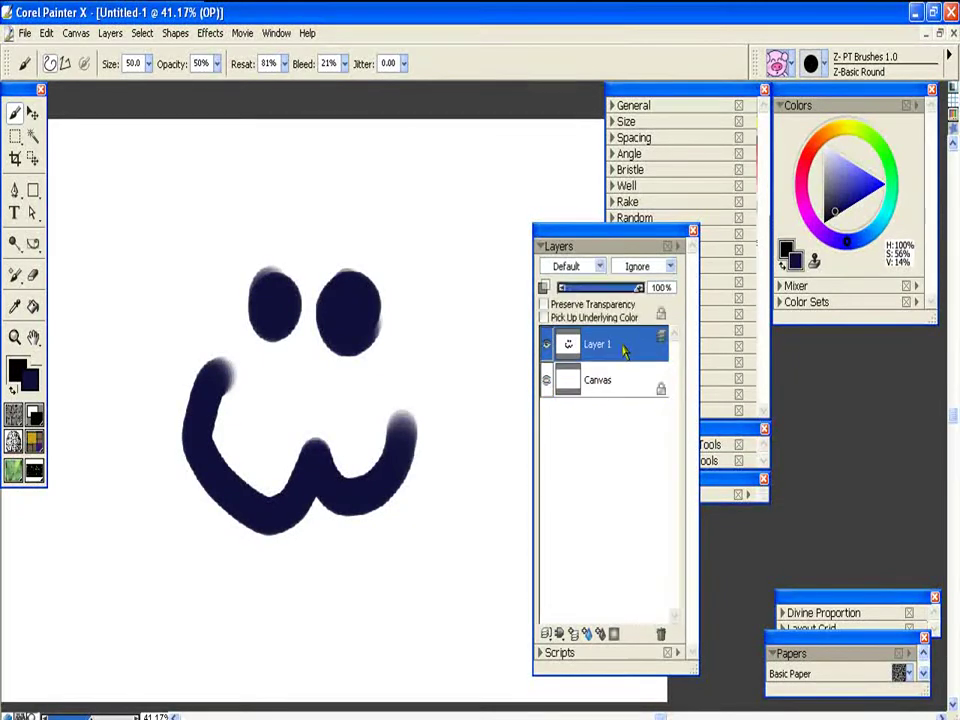
click(600, 267)
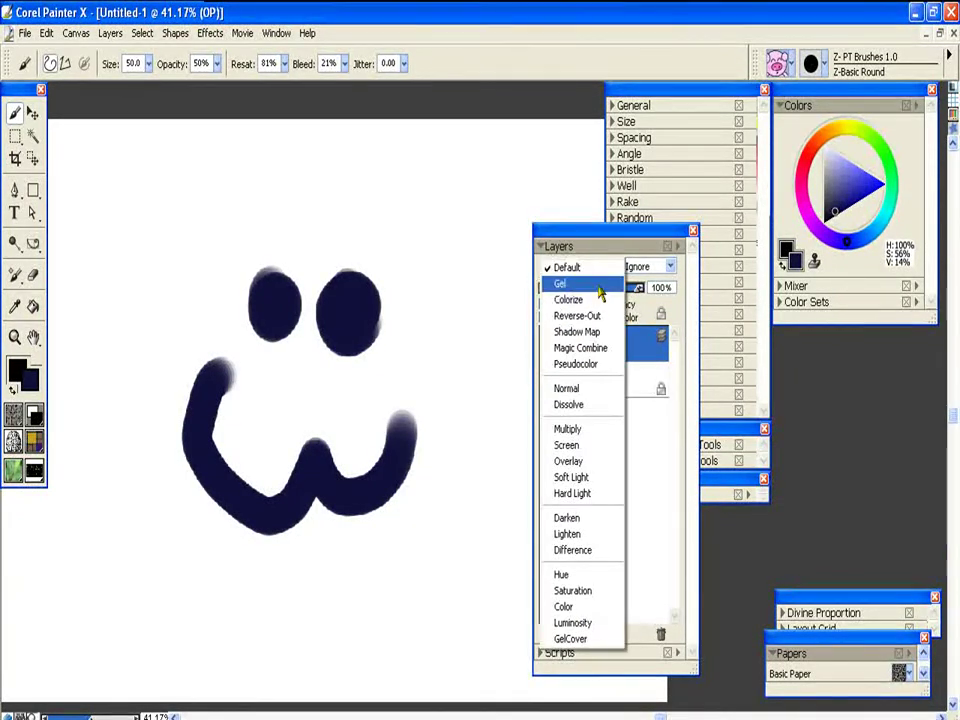
click(606, 281)
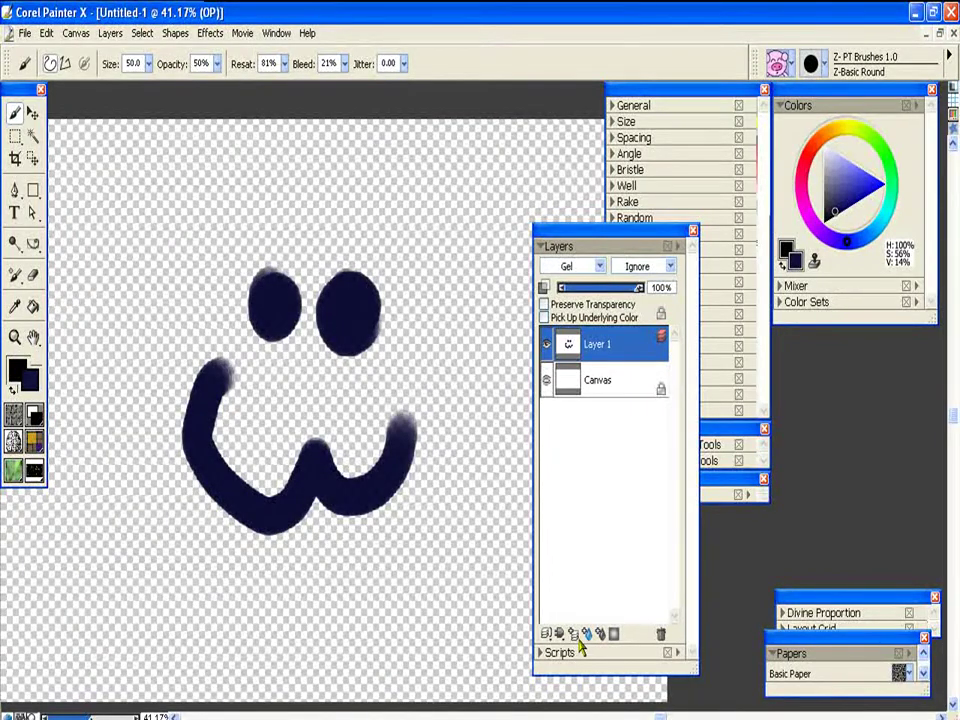
click(547, 382)
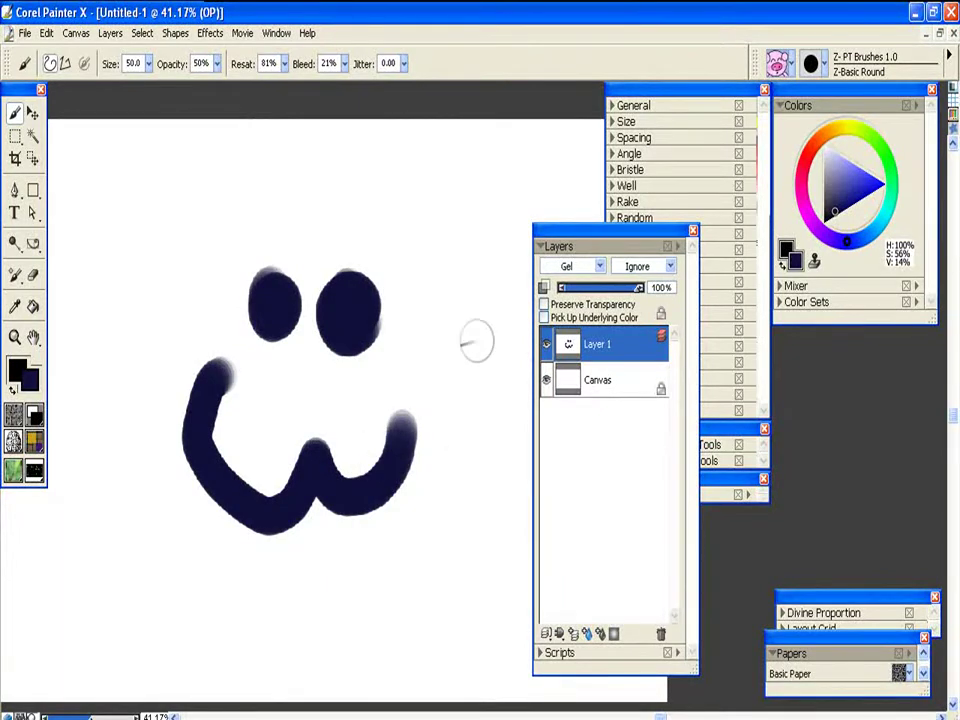
click(546, 347)
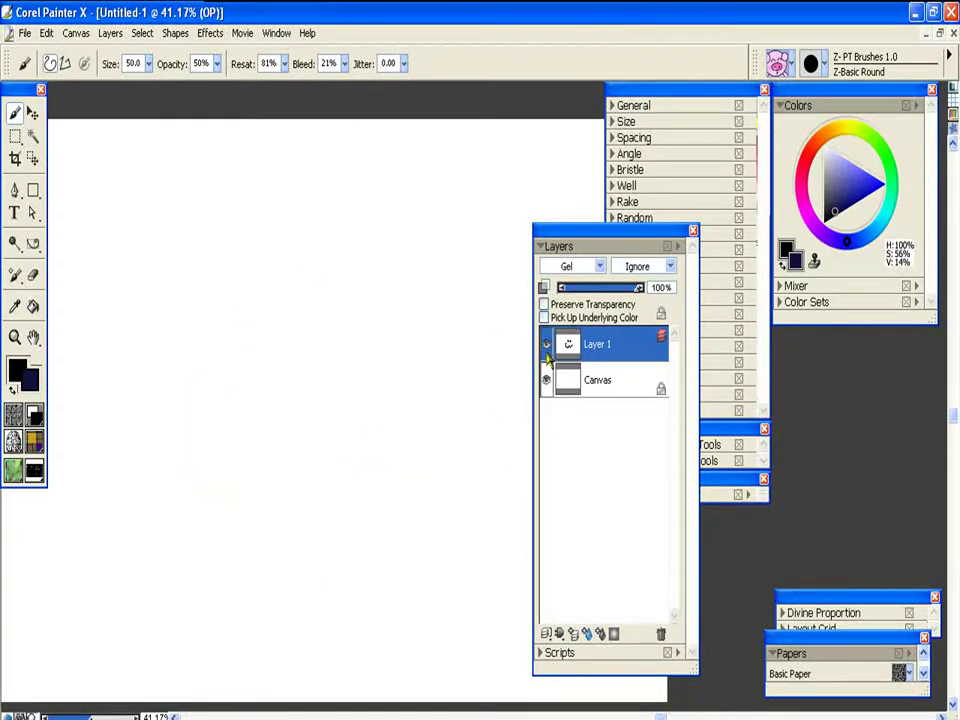
click(546, 345)
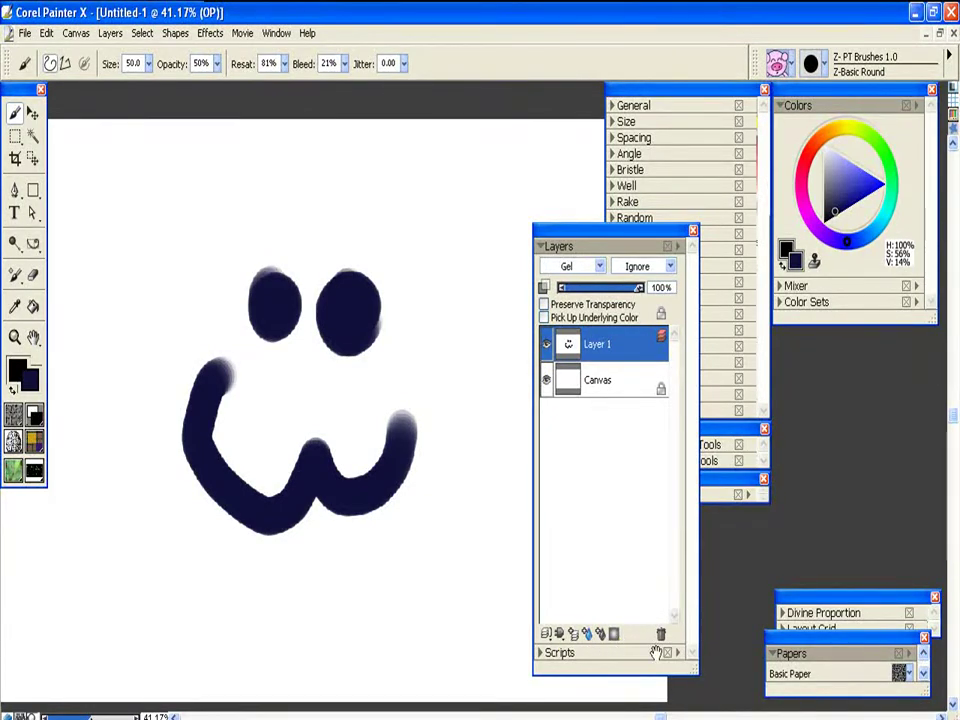
With the Canvas selected, browse the Dynamic Plugins and Layer Commands lists at the palette bottom
click(560, 634)
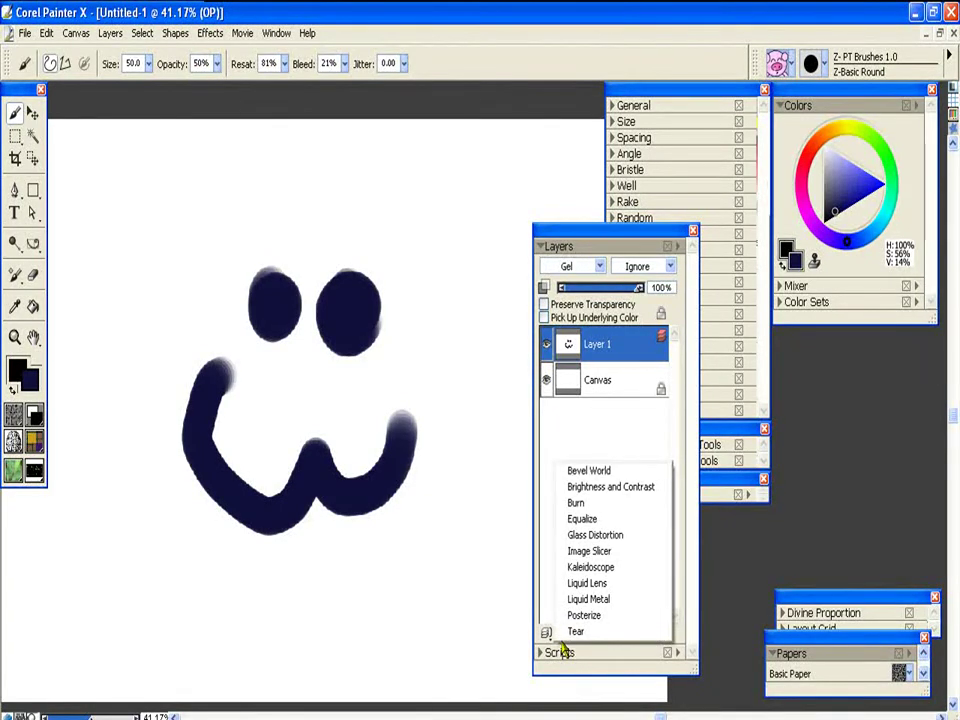
click(545, 569)
click(549, 643)
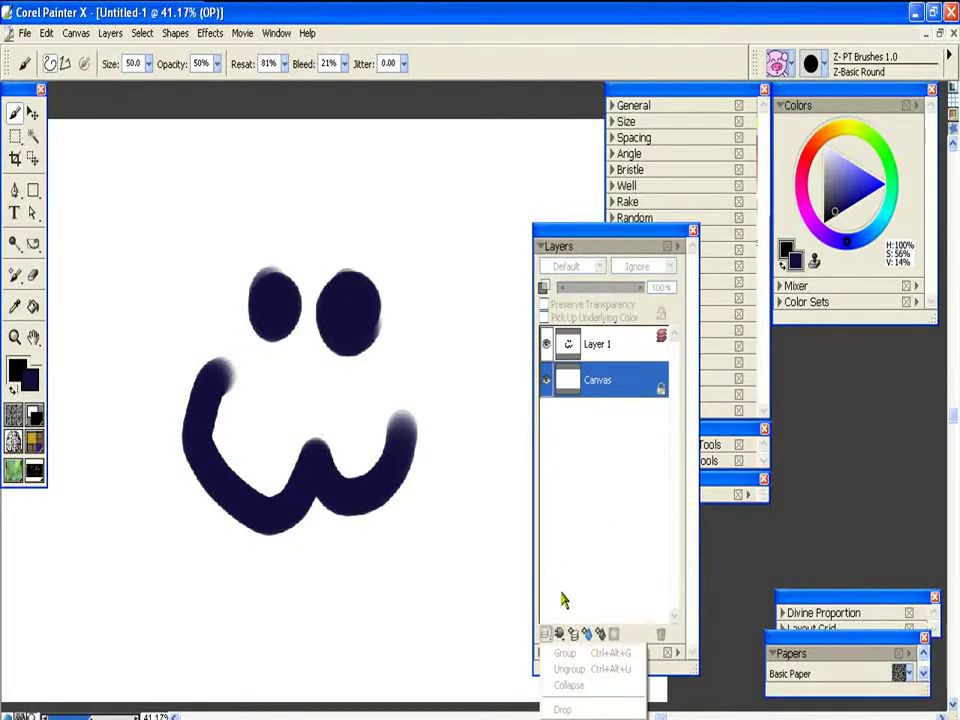
click(571, 643)
click(548, 639)
click(563, 652)
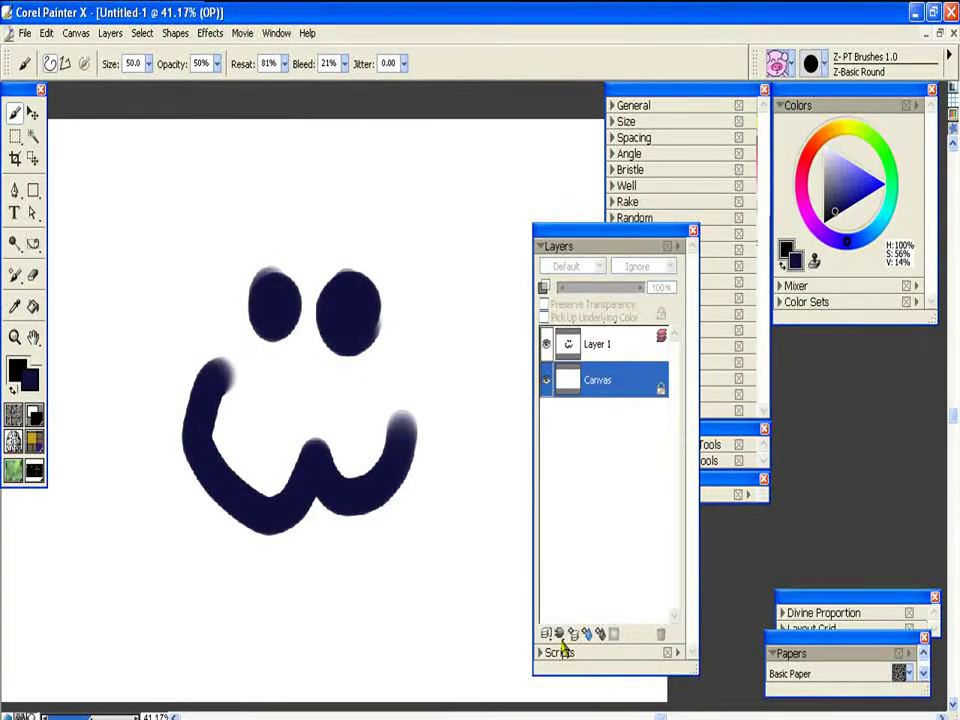
click(559, 634)
click(548, 617)
Add three new empty layers and drop Layer 4 into the canvas
click(573, 634)
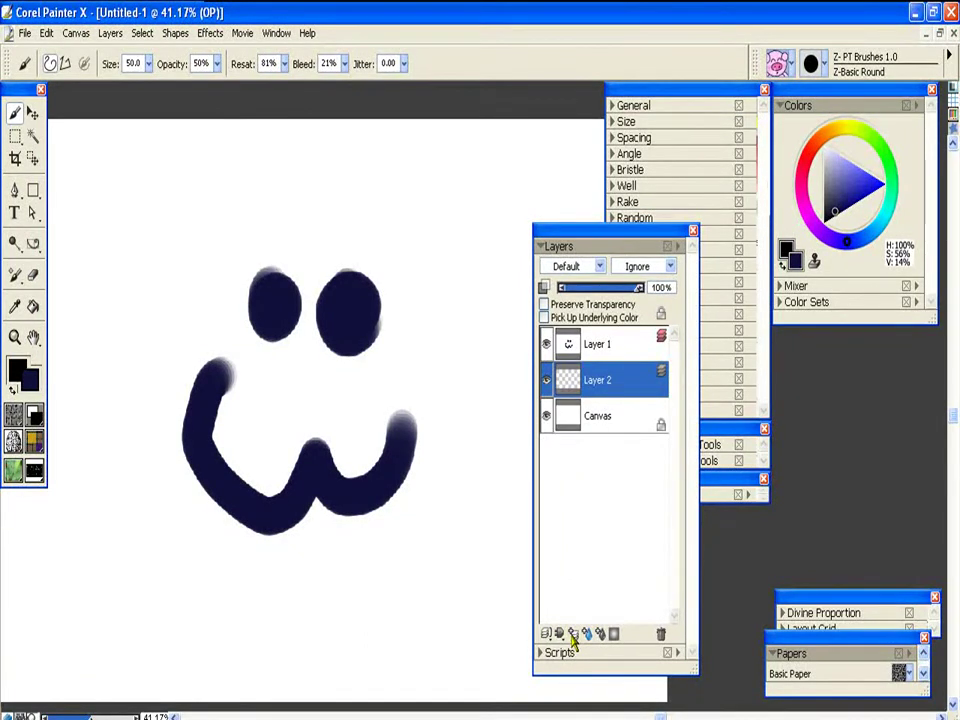
click(573, 634)
click(573, 634)
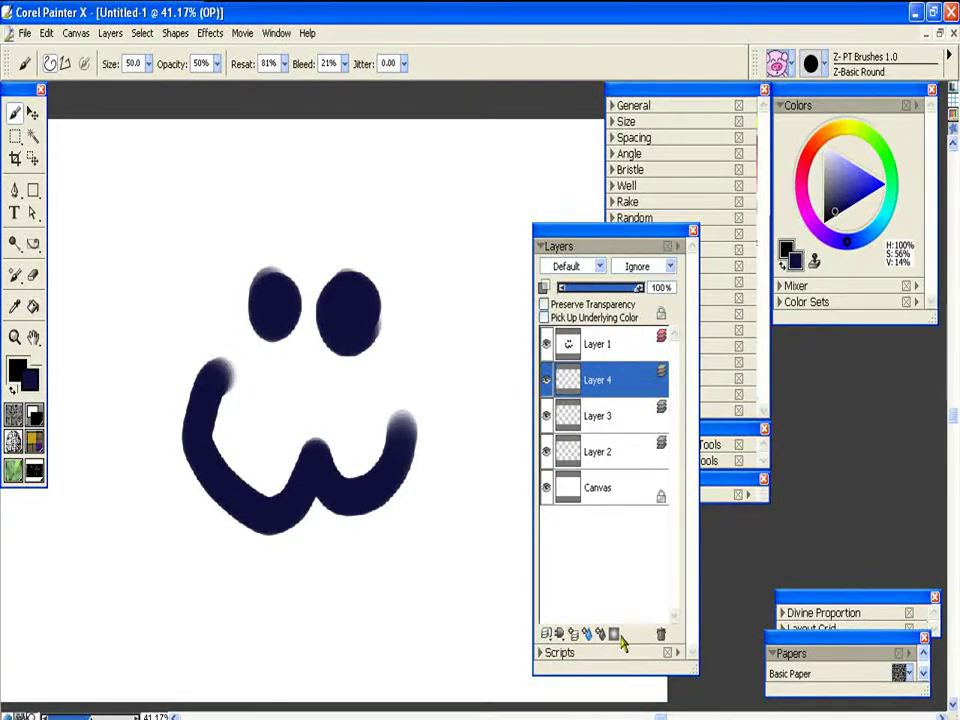
click(545, 634)
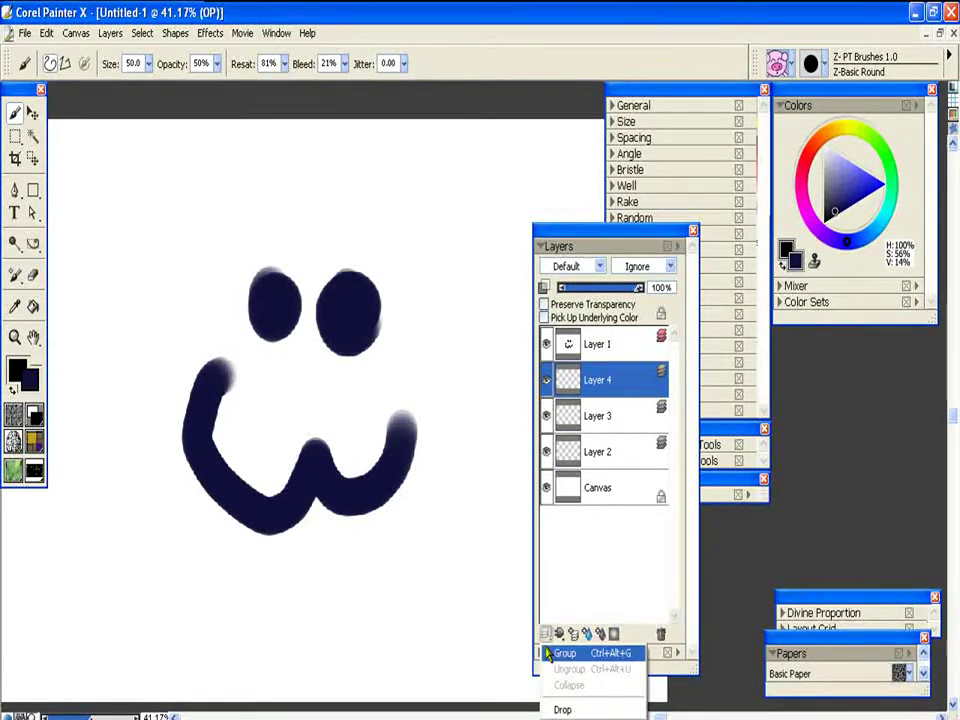
click(559, 709)
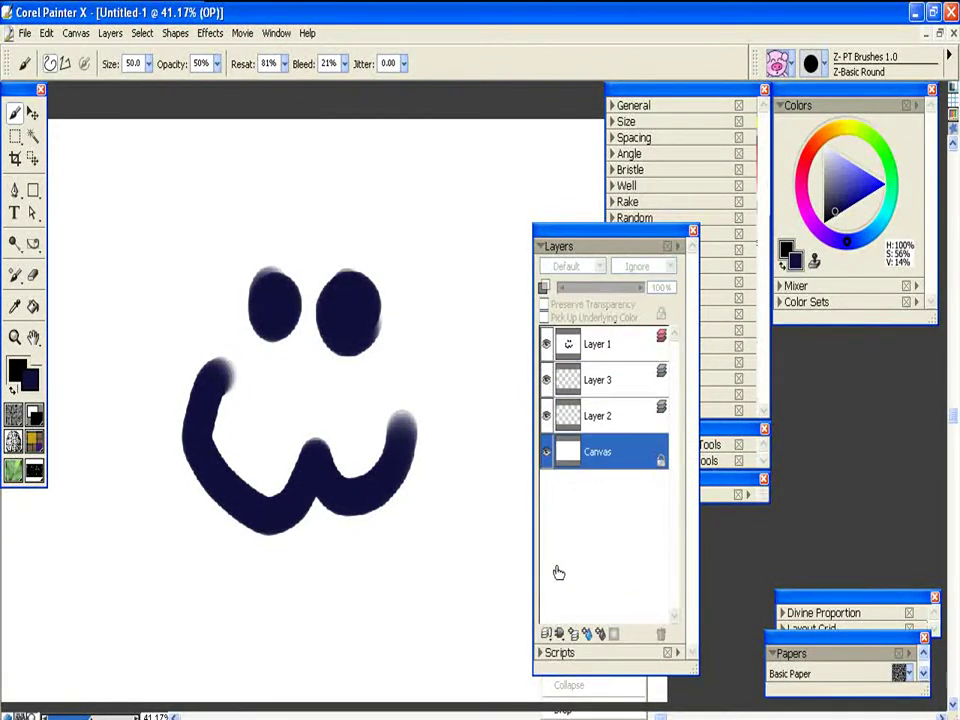
Group Layer 3 as Group 1, then group Group 1 with Layer 2 into Group 2
click(613, 379)
click(546, 634)
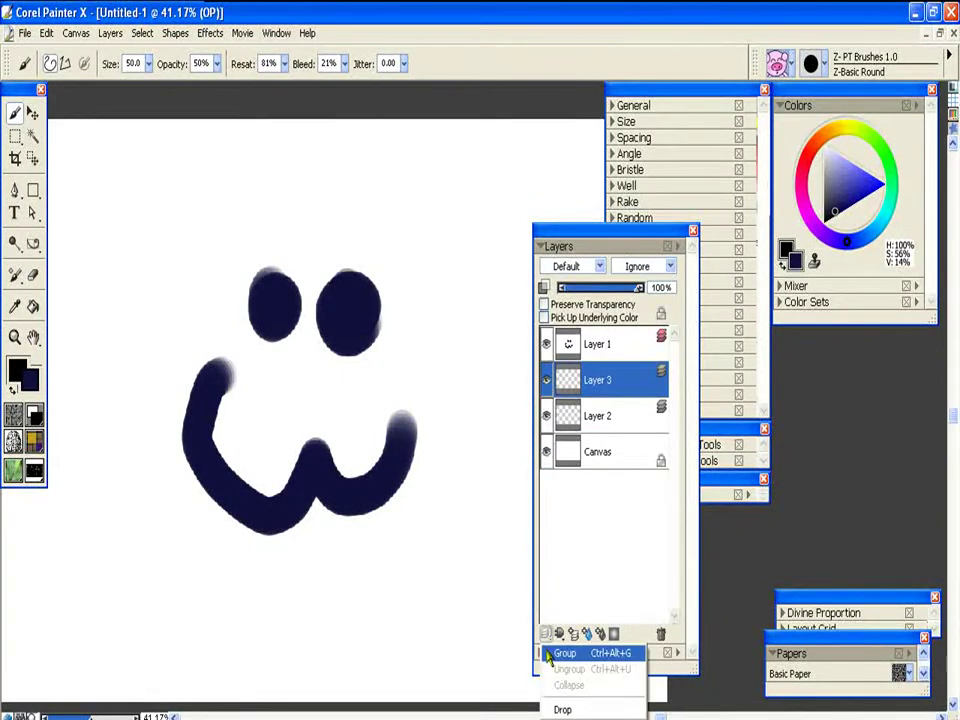
click(557, 653)
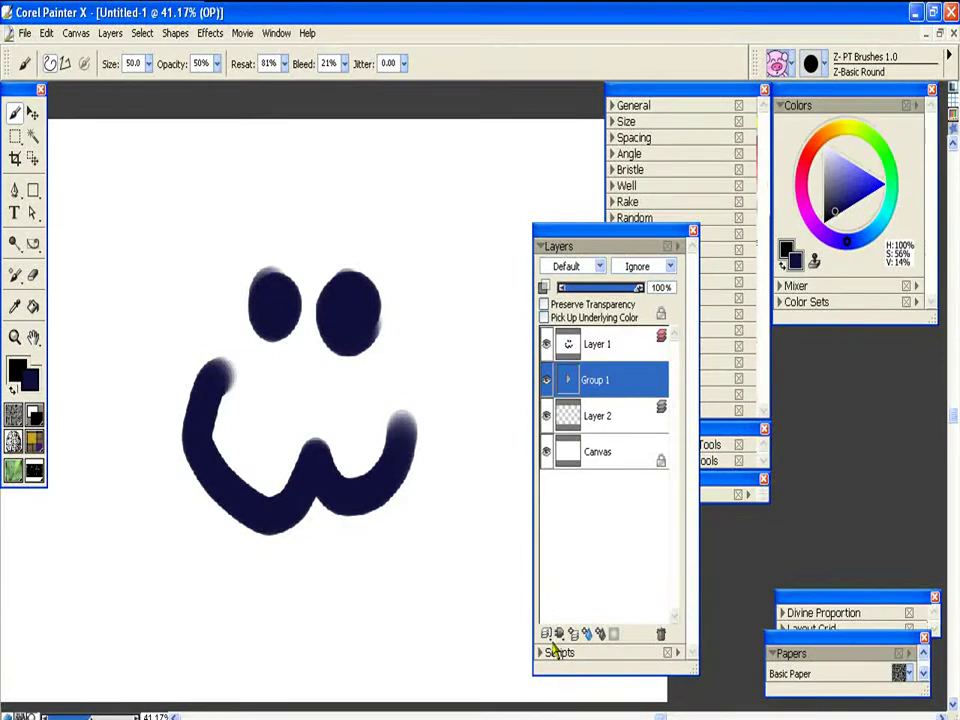
shift+click(608, 416)
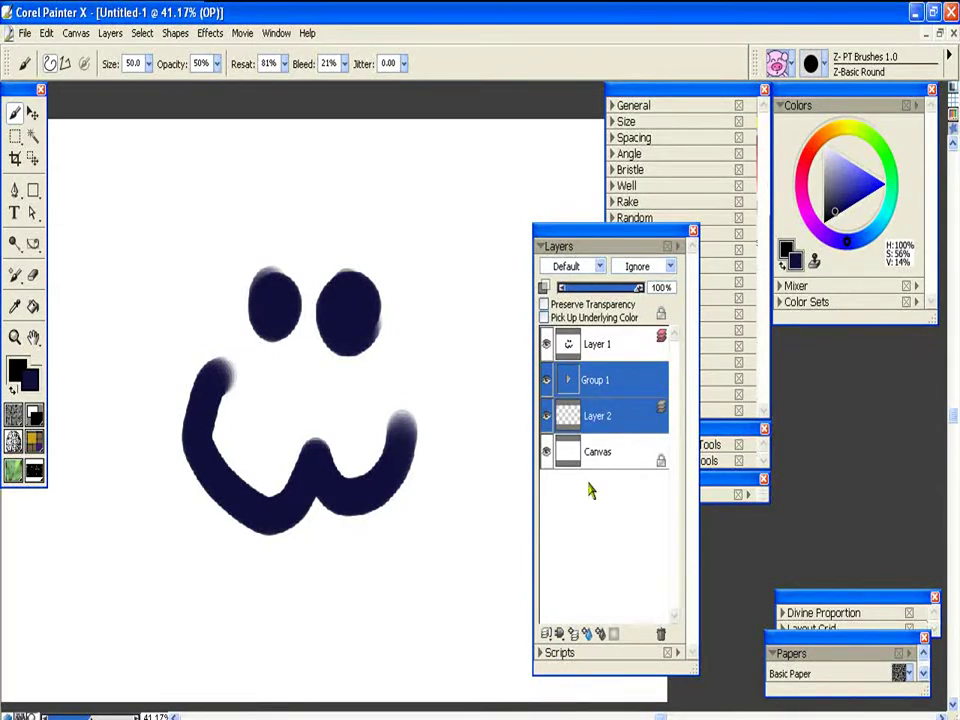
click(560, 636)
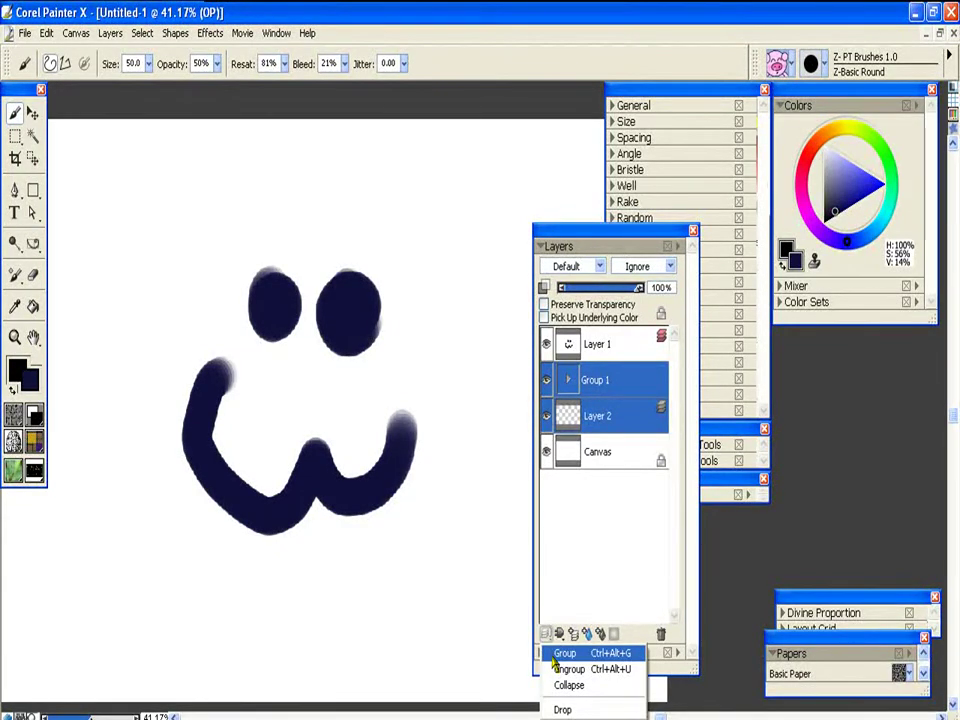
click(566, 655)
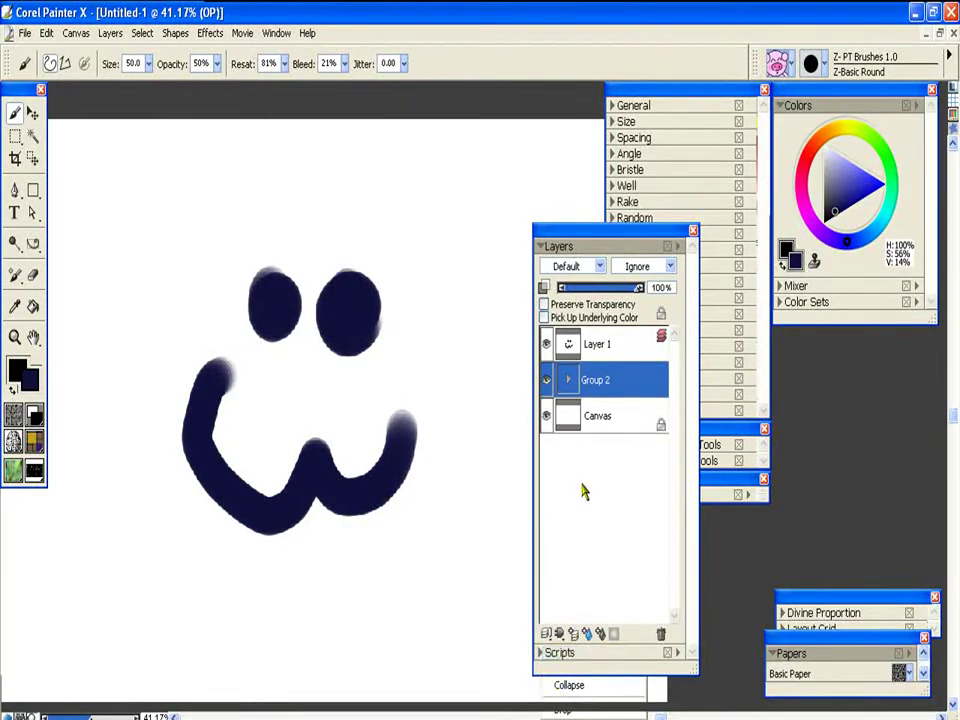
Collapse Group 2 via Layer Commands, then drop the collapsed layer into the canvas
click(556, 634)
click(566, 685)
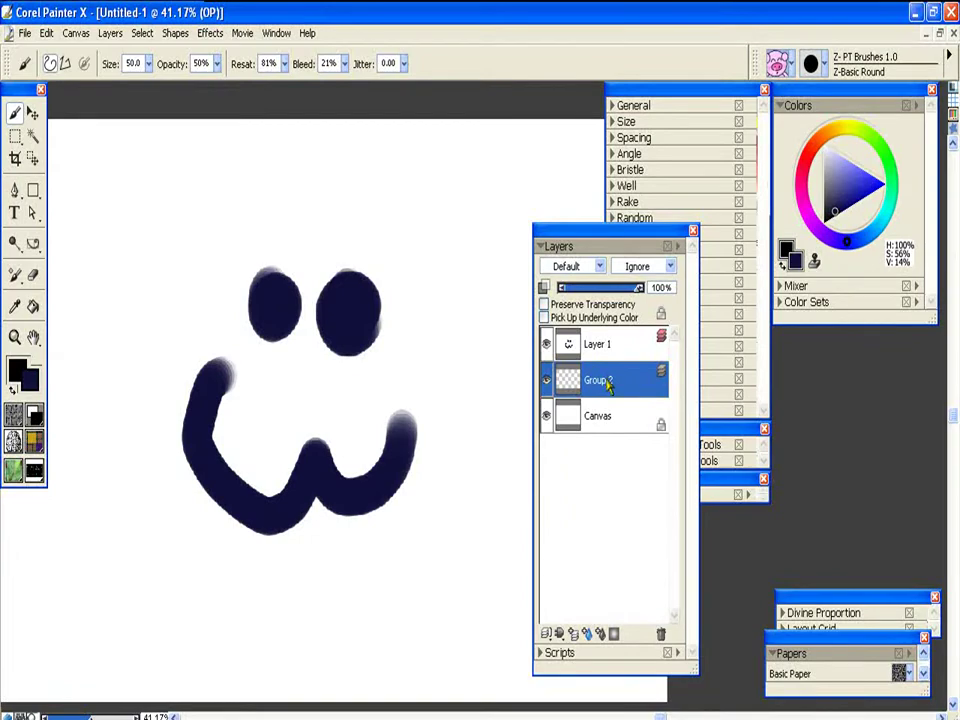
click(547, 636)
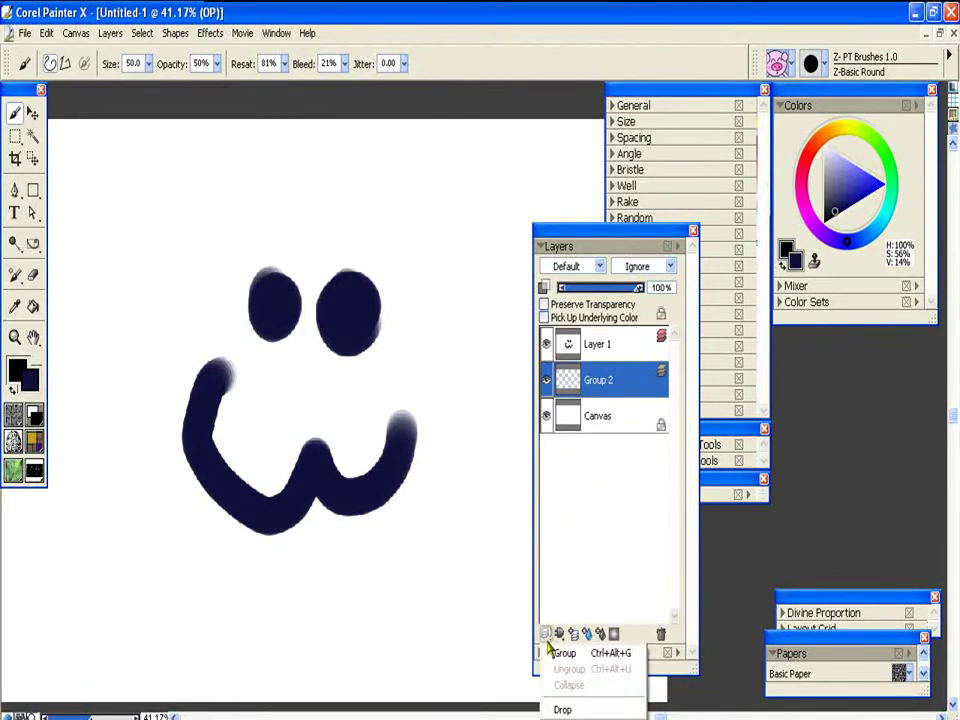
click(560, 709)
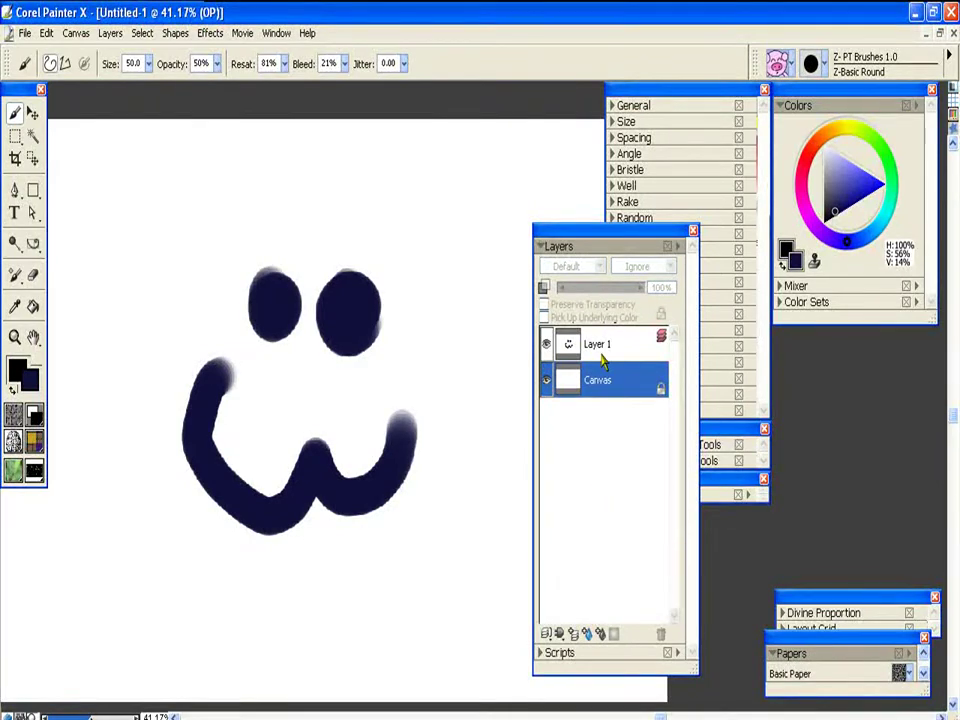